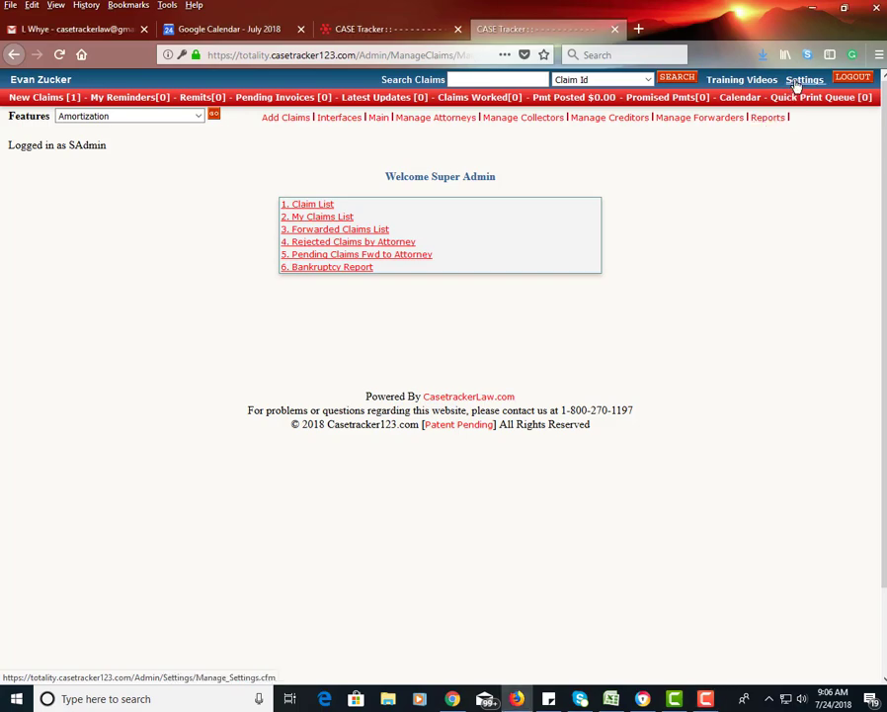
# Open the Status Codes settings and look through the full list of existing status codes.
pyautogui.click(800, 81)
pyautogui.scroll(-12, 626, 360)
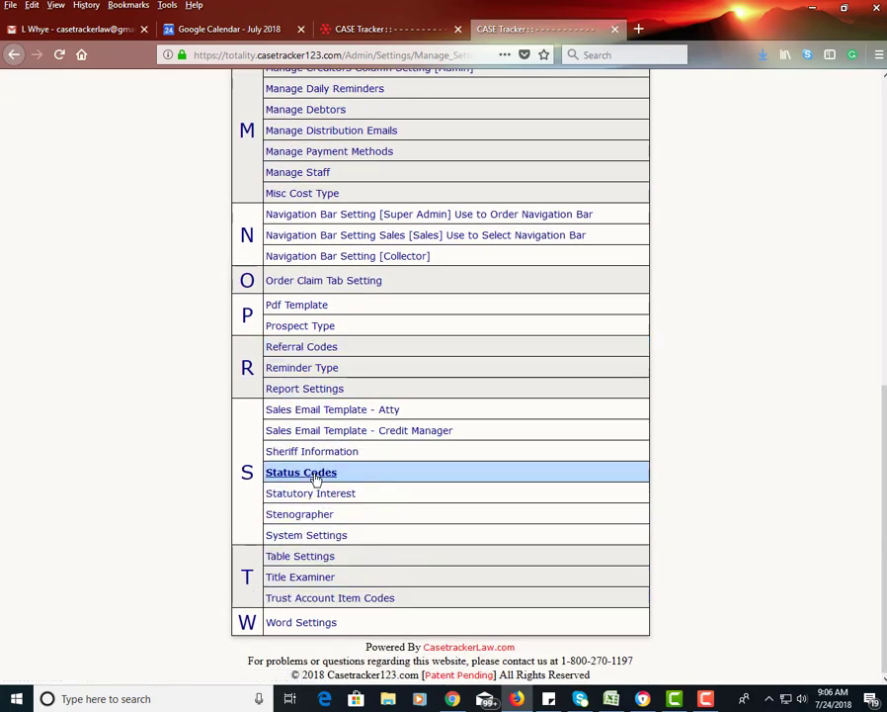
pyautogui.click(315, 476)
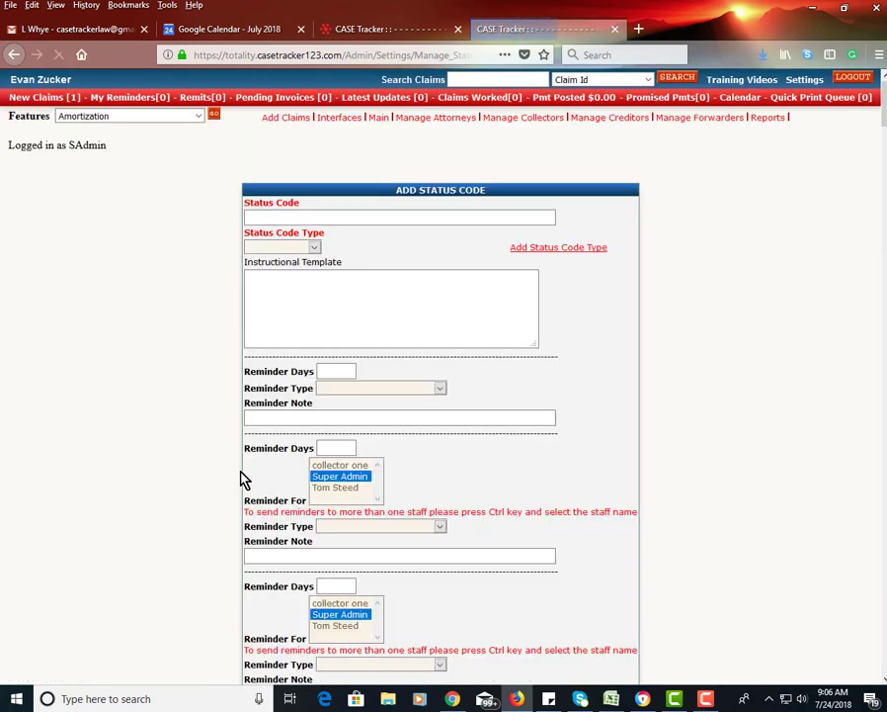
pyautogui.scroll(-10, 181, 474)
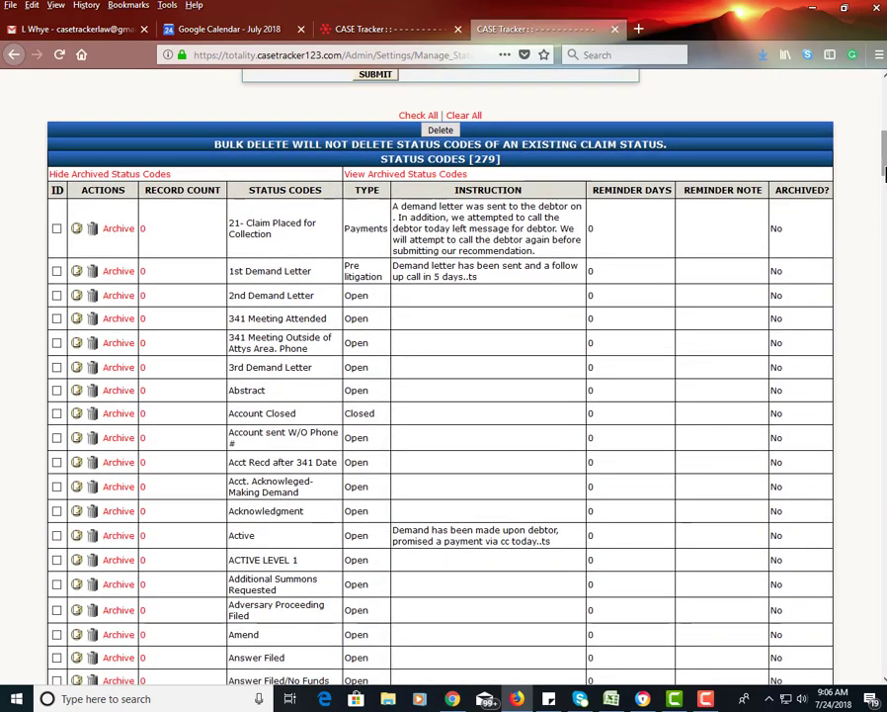
pyautogui.moveTo(884, 170); pyautogui.dragTo(856, 672)
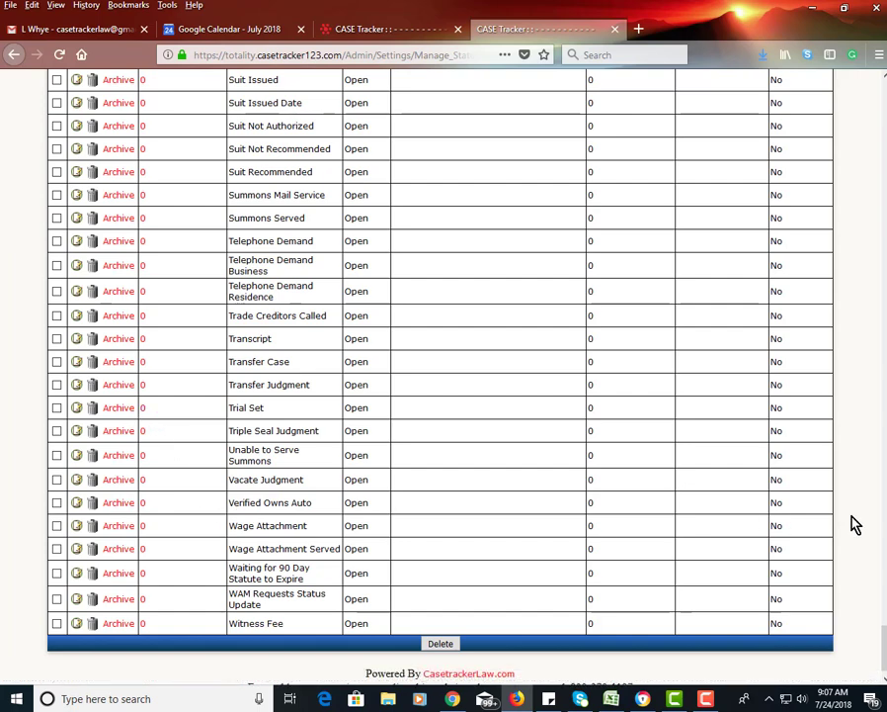
pyautogui.moveTo(883, 650); pyautogui.dragTo(881, 134)
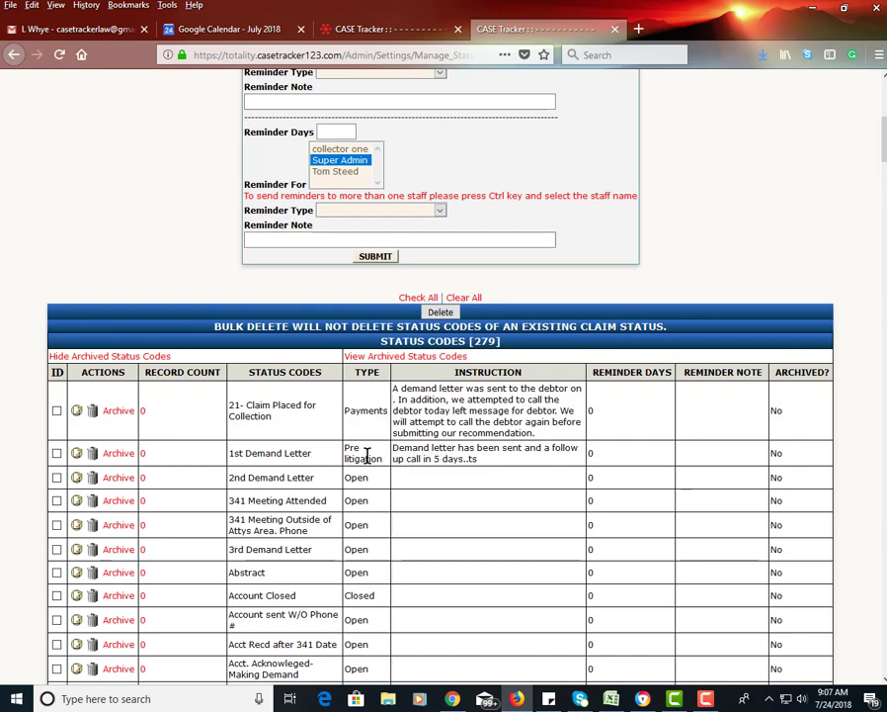
# Open the 1st Demand Letter status code for editing and check which status code types are available.
pyautogui.click(77, 454)
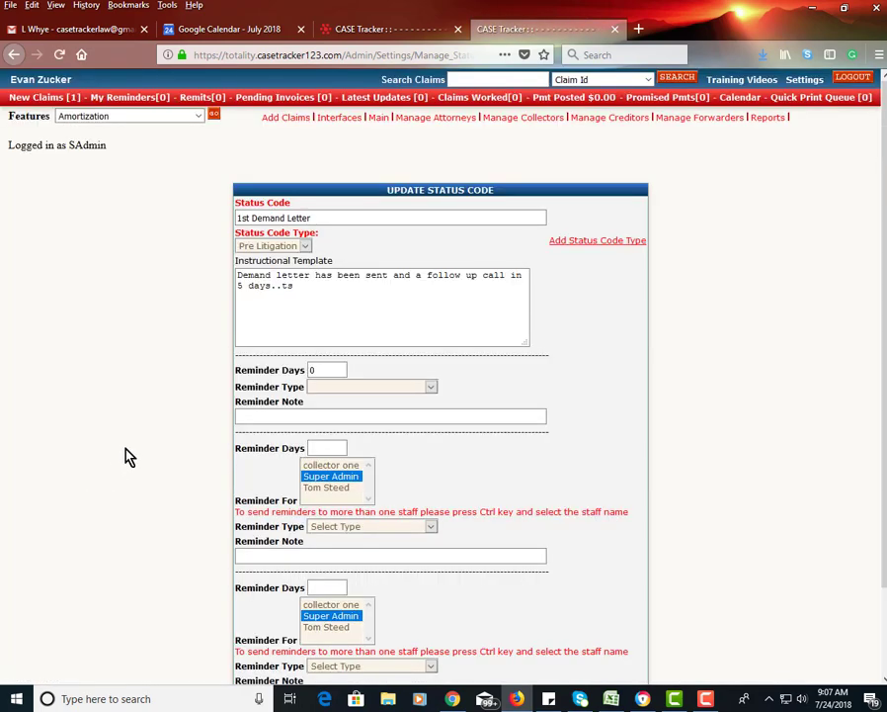
pyautogui.scroll(-2, 191, 203)
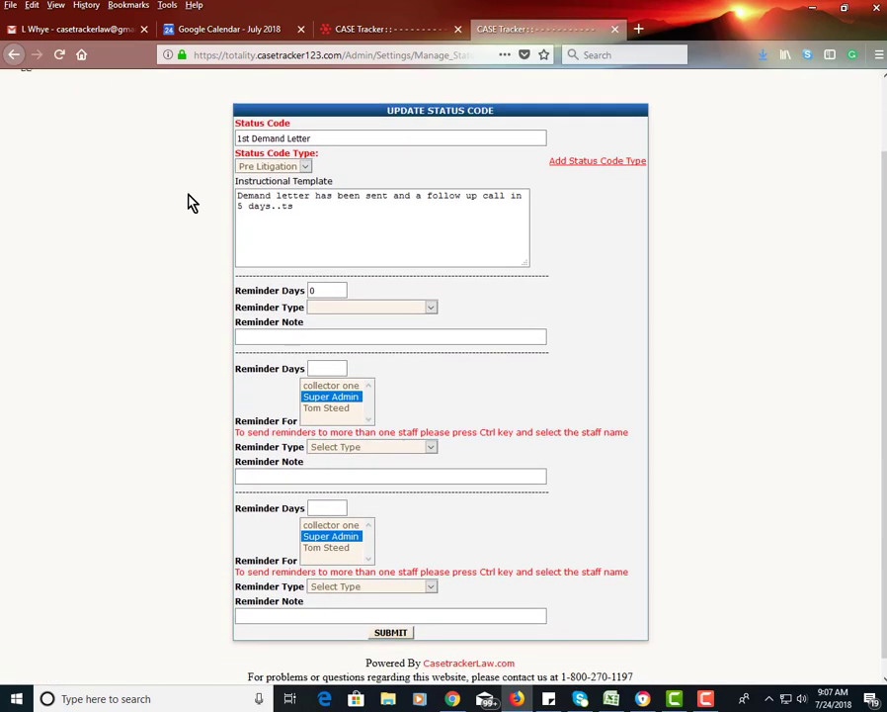
pyautogui.click(267, 168)
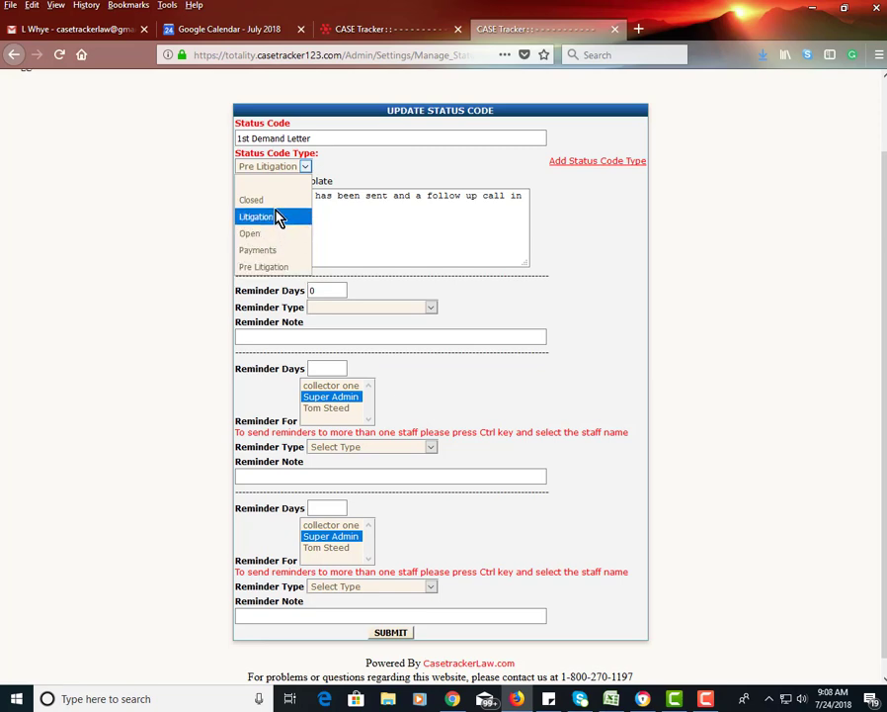
pyautogui.click(218, 226)
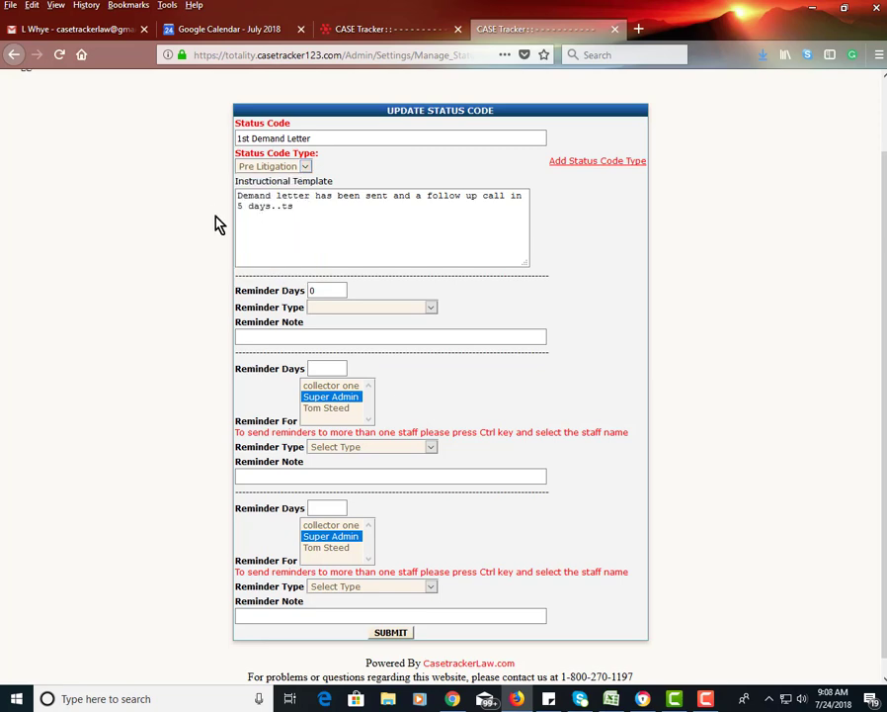
# Correct the instructional template to read "Demand letter has been sent and a follow-up call in 5 days.".
pyautogui.click(317, 219)
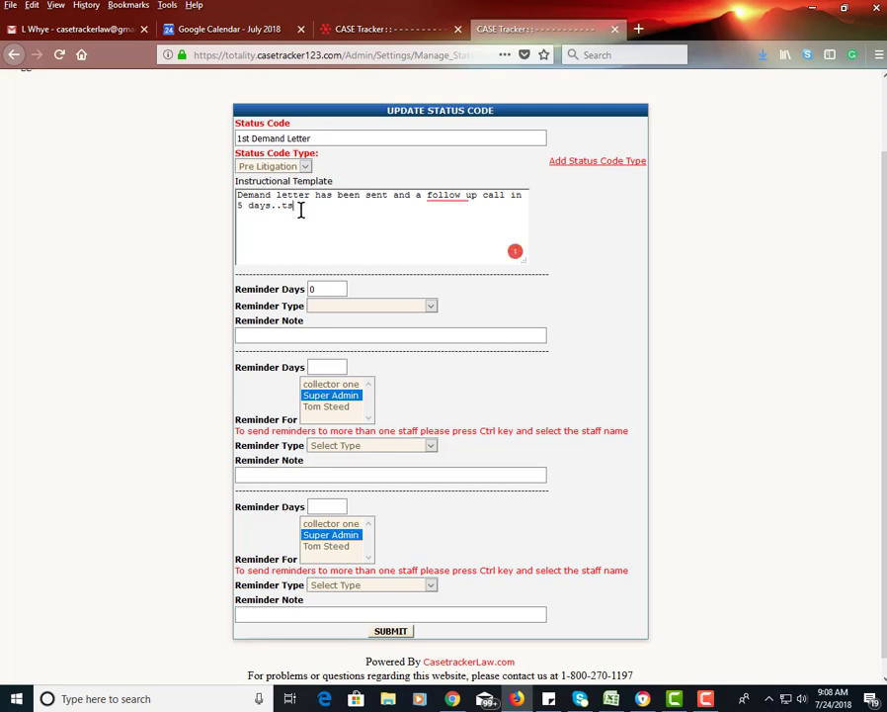
pyautogui.press('BackSpace')
pyautogui.press('BackSpace')
pyautogui.moveTo(450, 193)
pyautogui.click(454, 244)
# Set the first reminder to 5 days, type Call, with the note "call debtor for payment plan".
pyautogui.click(314, 290)
pyautogui.moveTo(314, 290); pyautogui.dragTo(301, 304)
pyautogui.write('5')
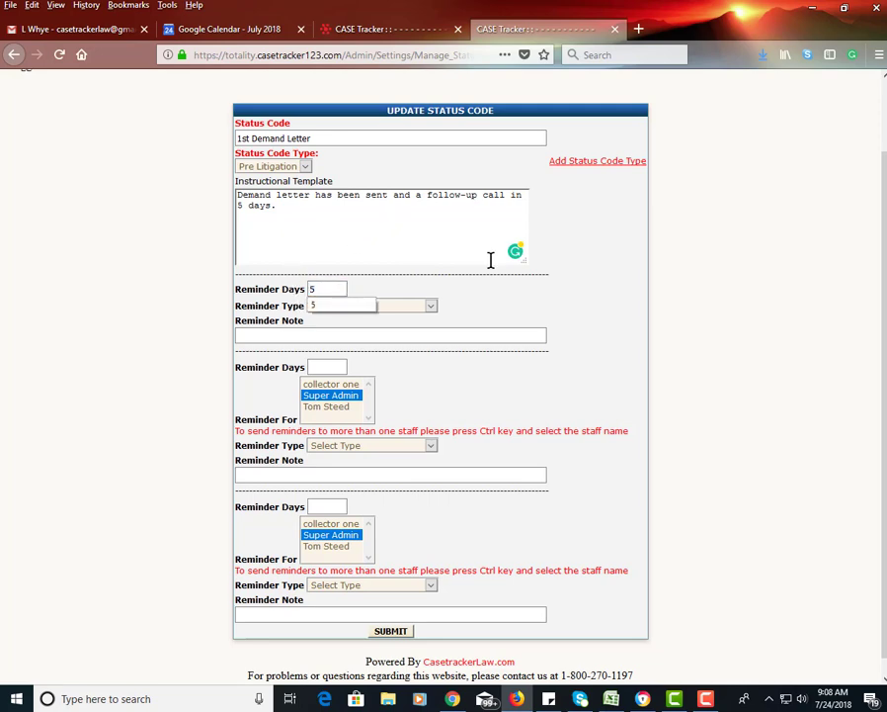
pyautogui.click(329, 311)
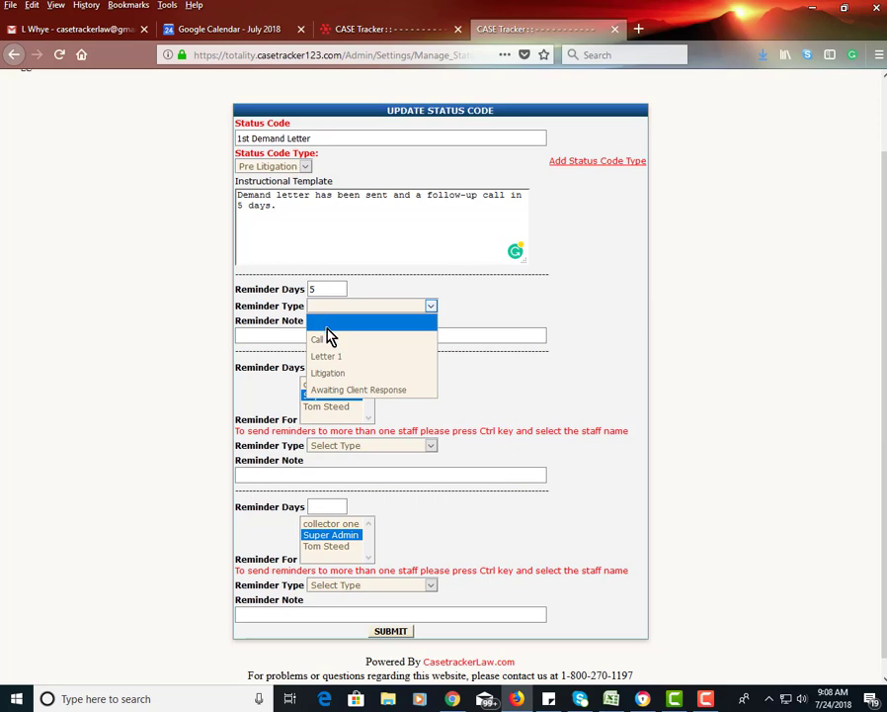
pyautogui.click(329, 341)
pyautogui.click(324, 336)
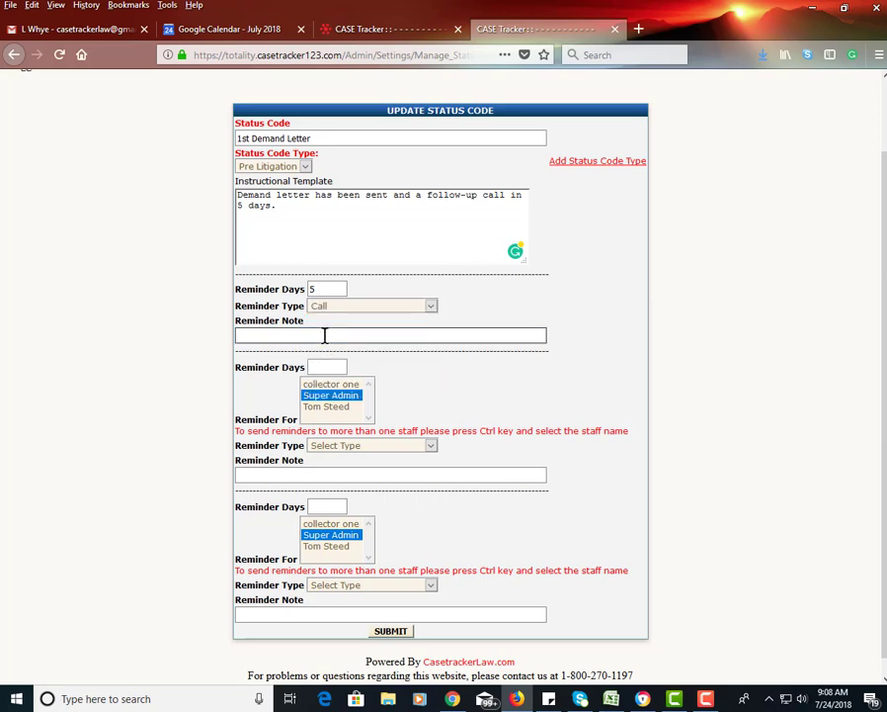
pyautogui.write('call debtor')
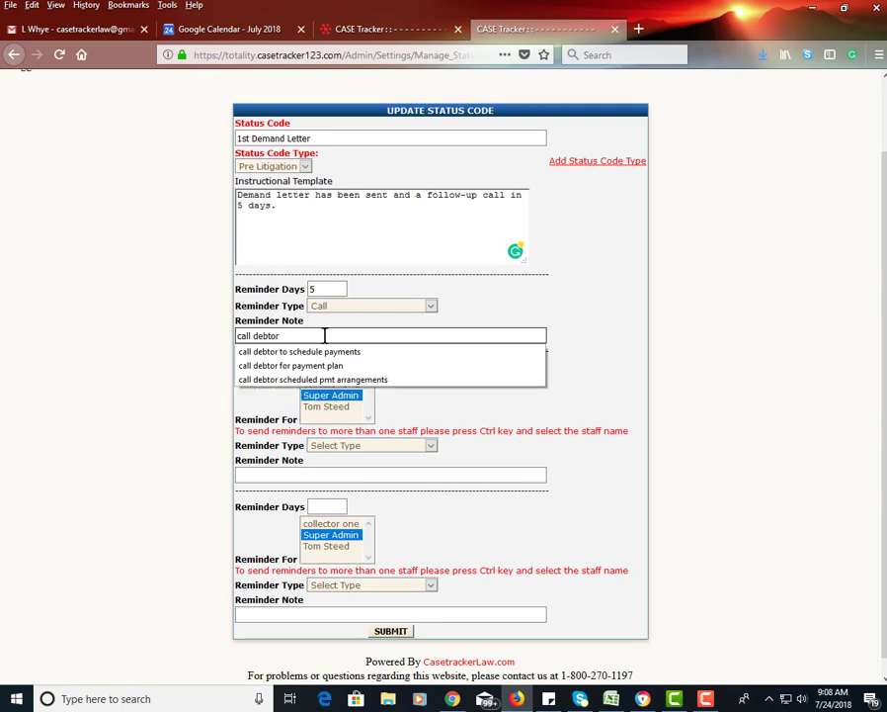
pyautogui.write(' for payment plan')
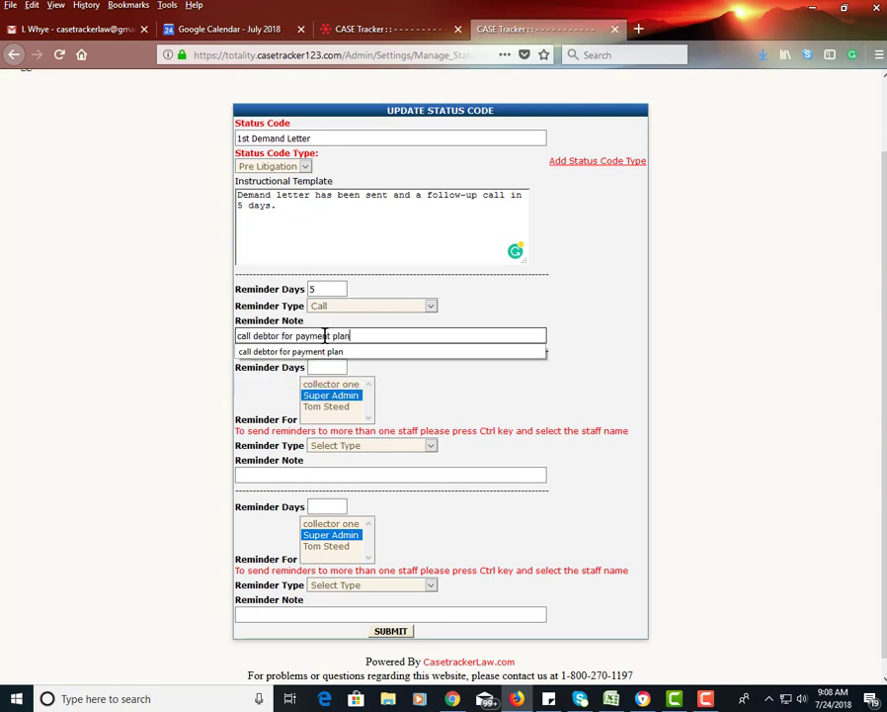
pyautogui.click(230, 338)
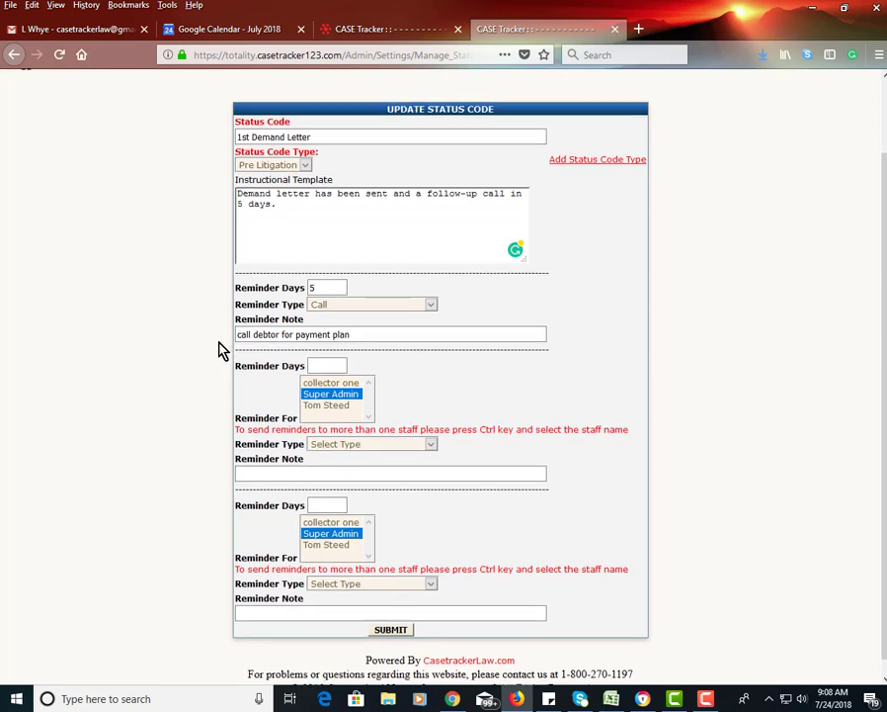
# Set the second reminder to 10 days for the last listed staff member and the third to 25 days for collector one.
pyautogui.scroll(-1, 237, 366)
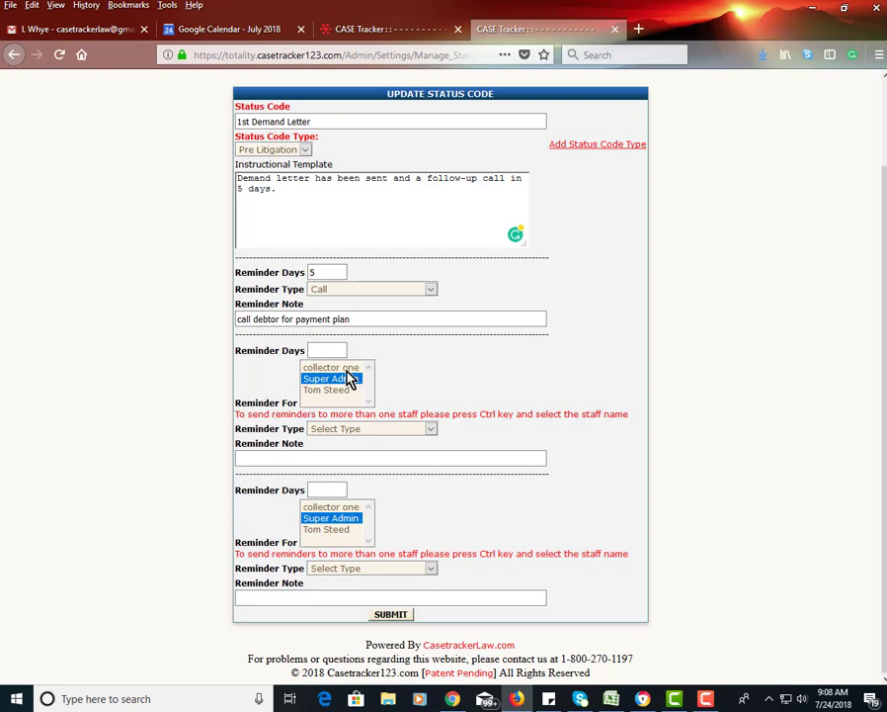
pyautogui.click(334, 368)
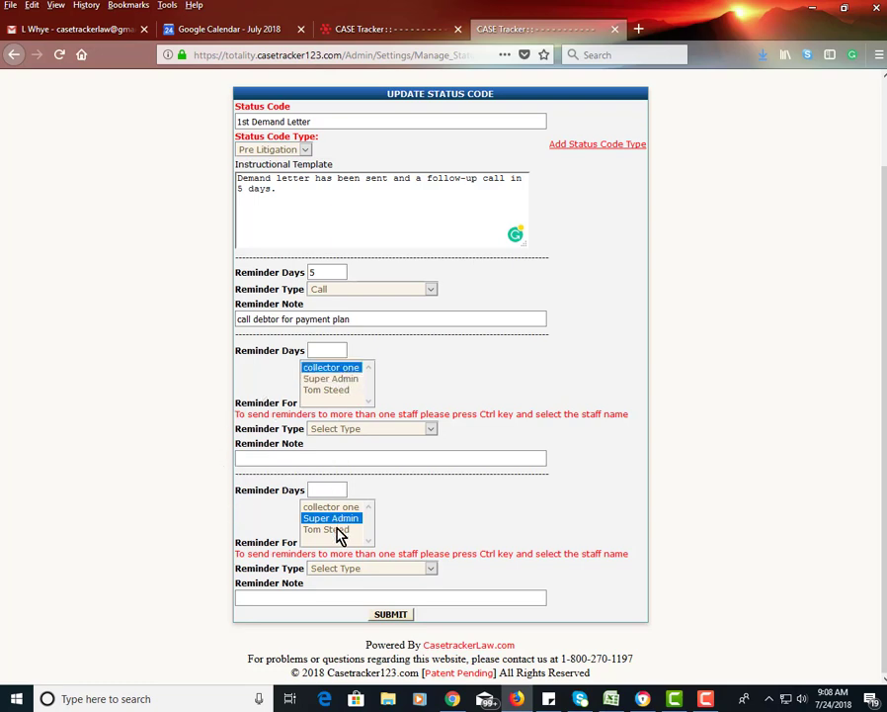
pyautogui.click(321, 351)
pyautogui.write('10')
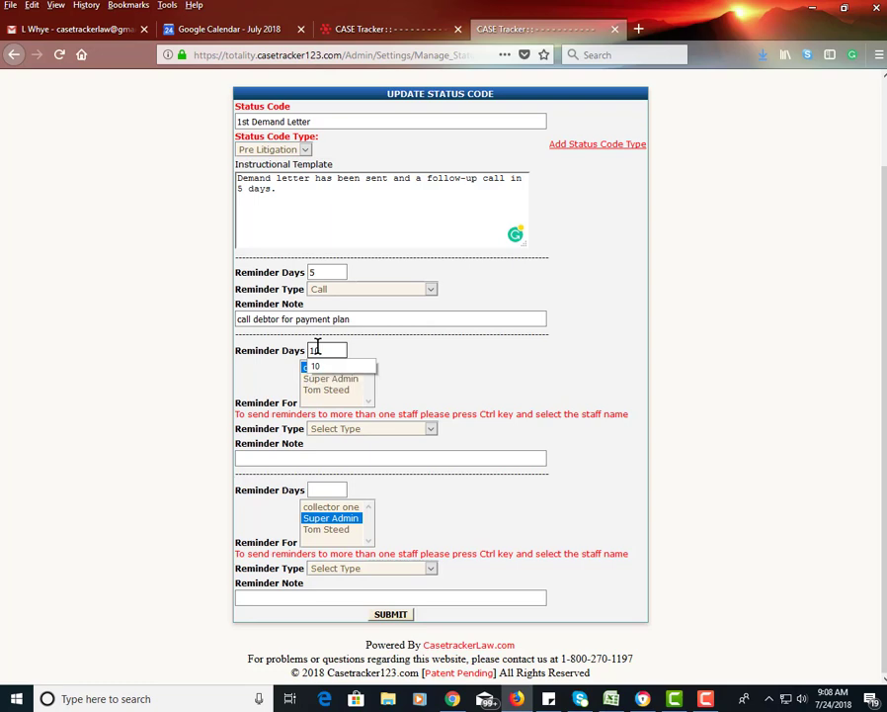
pyautogui.click(329, 490)
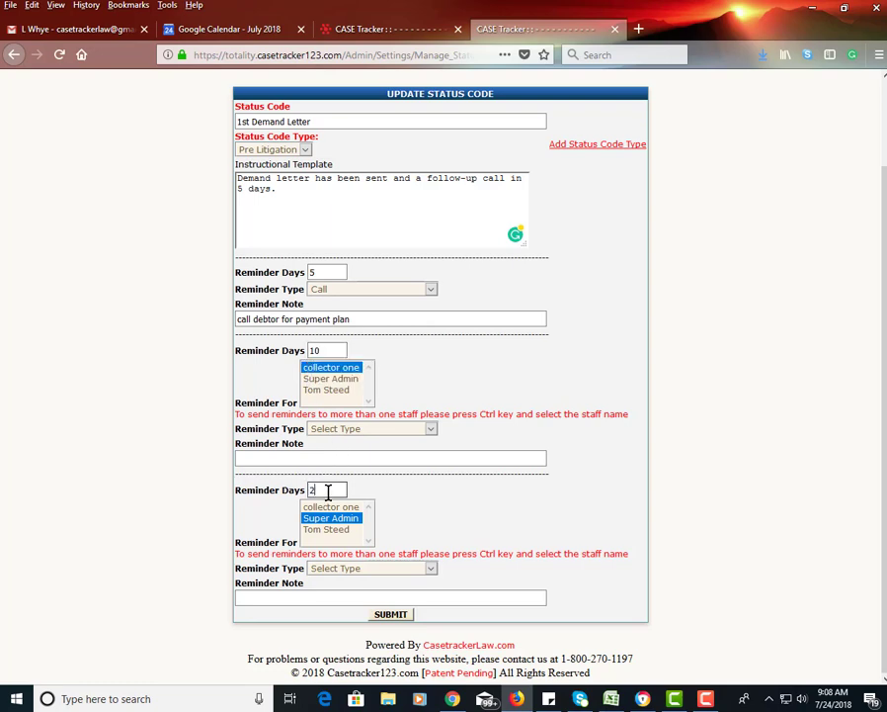
pyautogui.write('25')
pyautogui.click(324, 391)
pyautogui.click(336, 506)
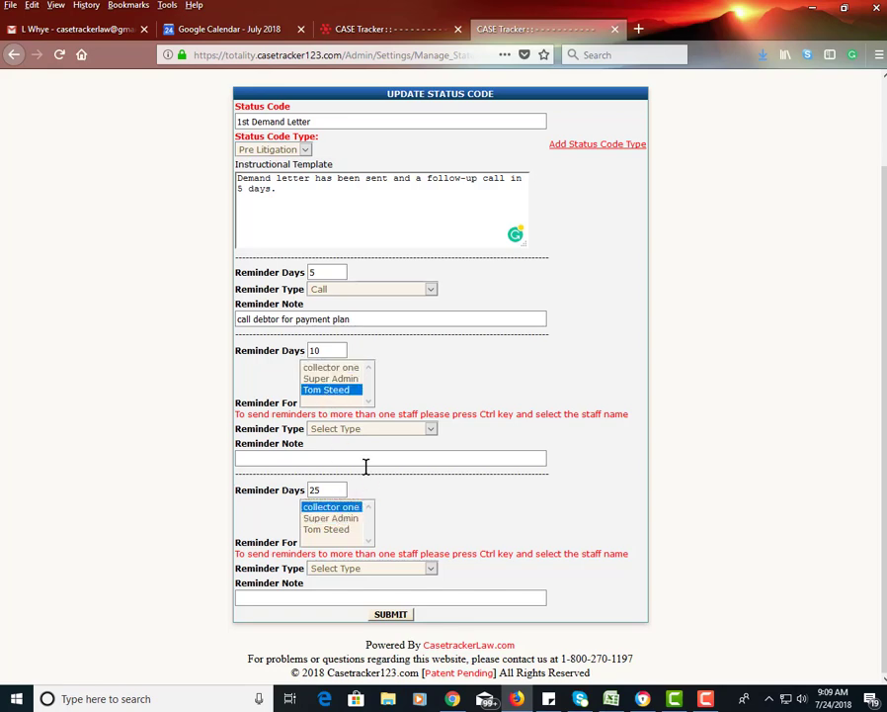
# Set the reminder type of the second and third reminders to Call.
pyautogui.click(342, 431)
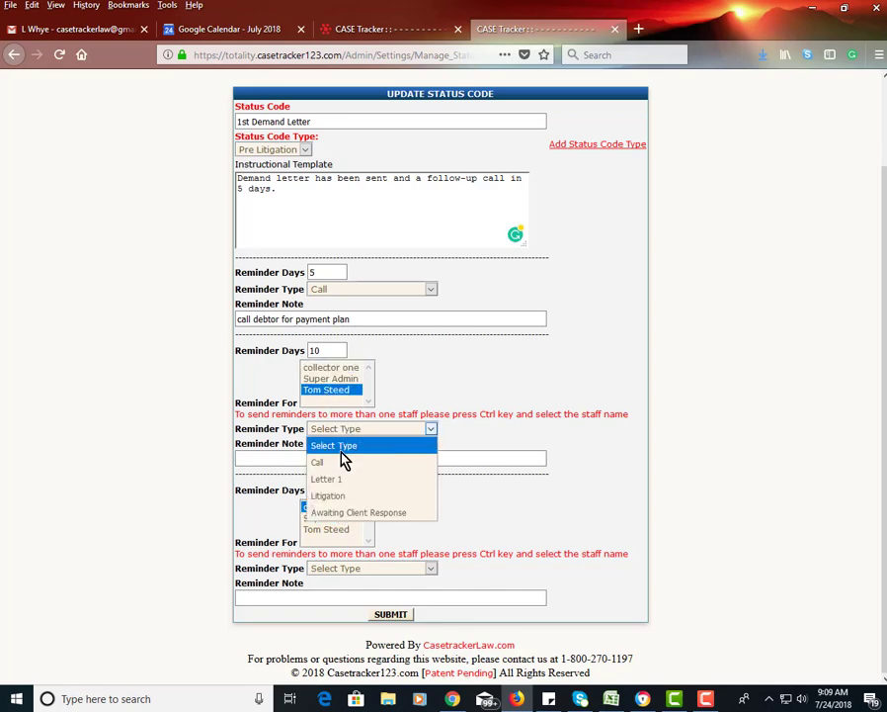
pyautogui.click(340, 463)
pyautogui.click(343, 570)
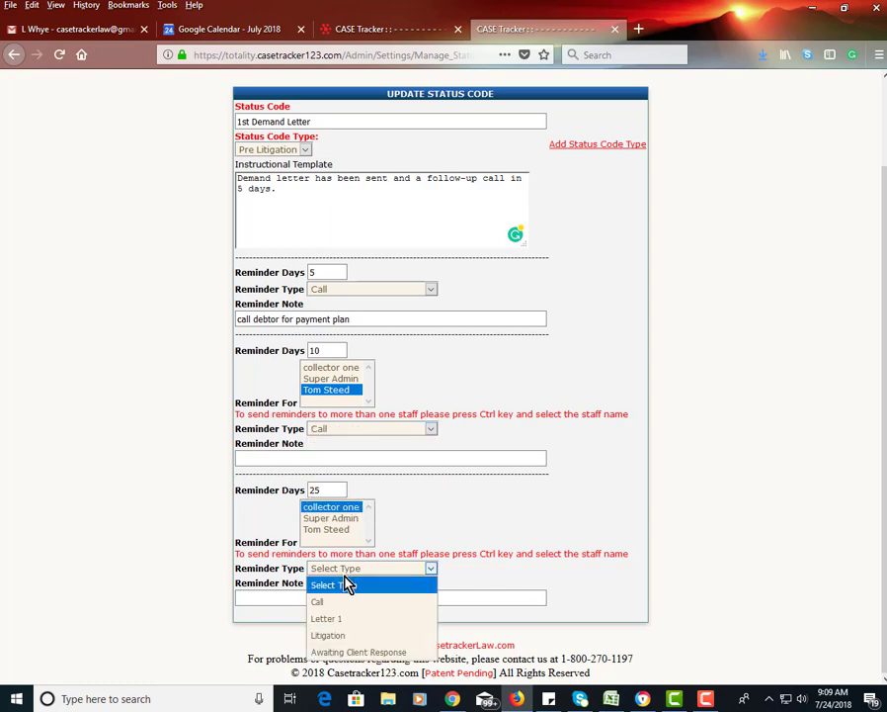
pyautogui.click(342, 602)
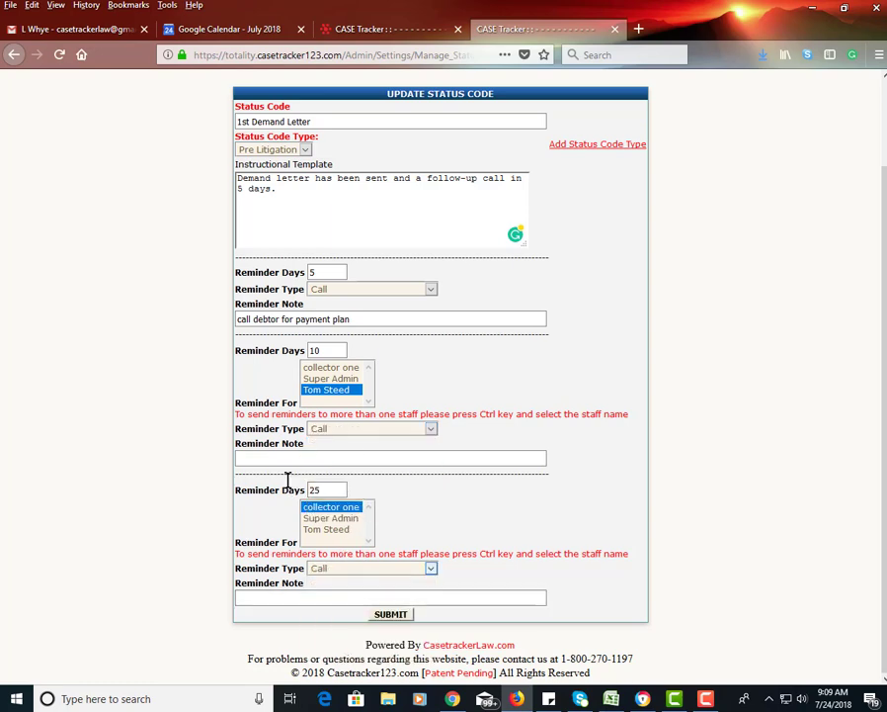
# Enter "call" as the note for the second and third reminders and submit the status code update.
pyautogui.click(285, 457)
pyautogui.click(265, 593)
pyautogui.write('call')
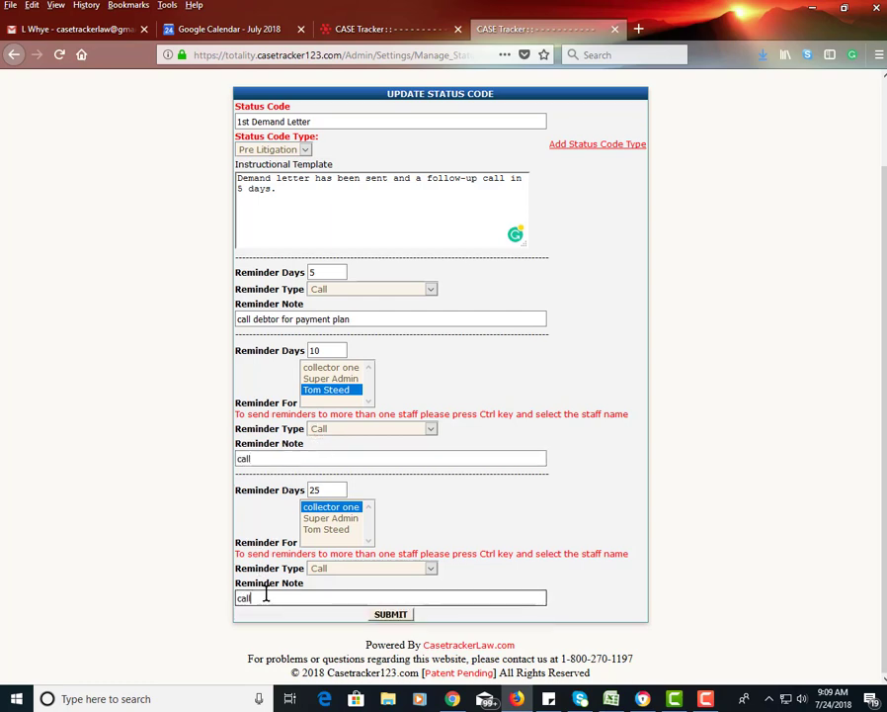
pyautogui.scroll(2, 184, 526)
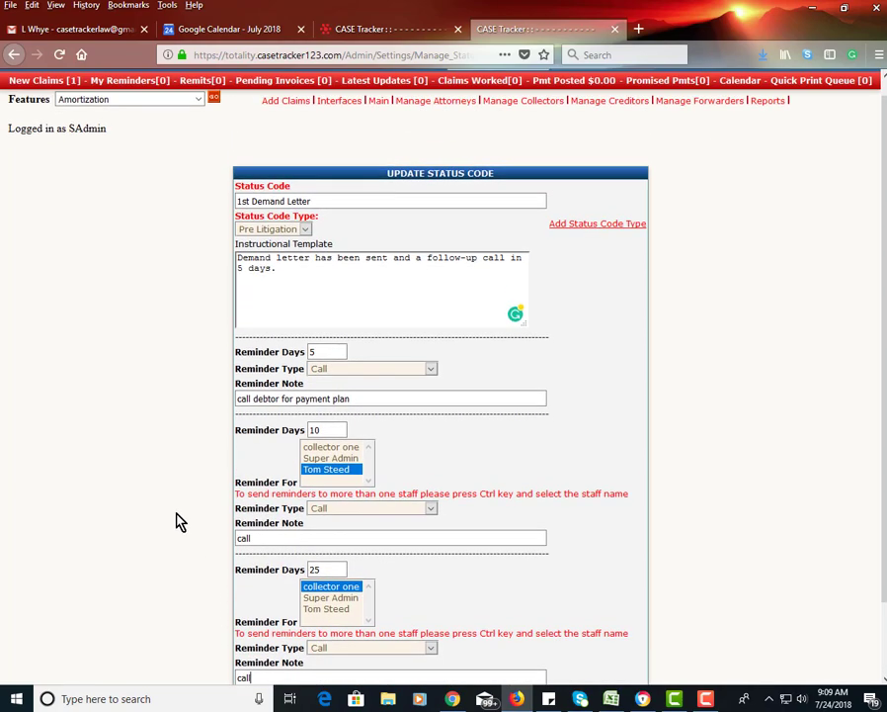
pyautogui.scroll(-2, 318, 396)
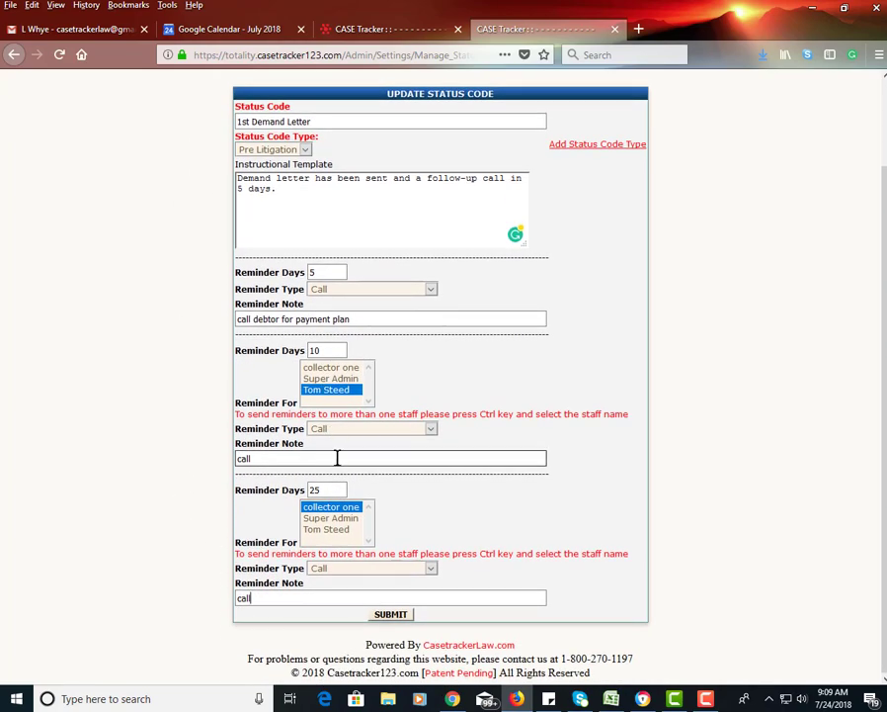
pyautogui.click(388, 615)
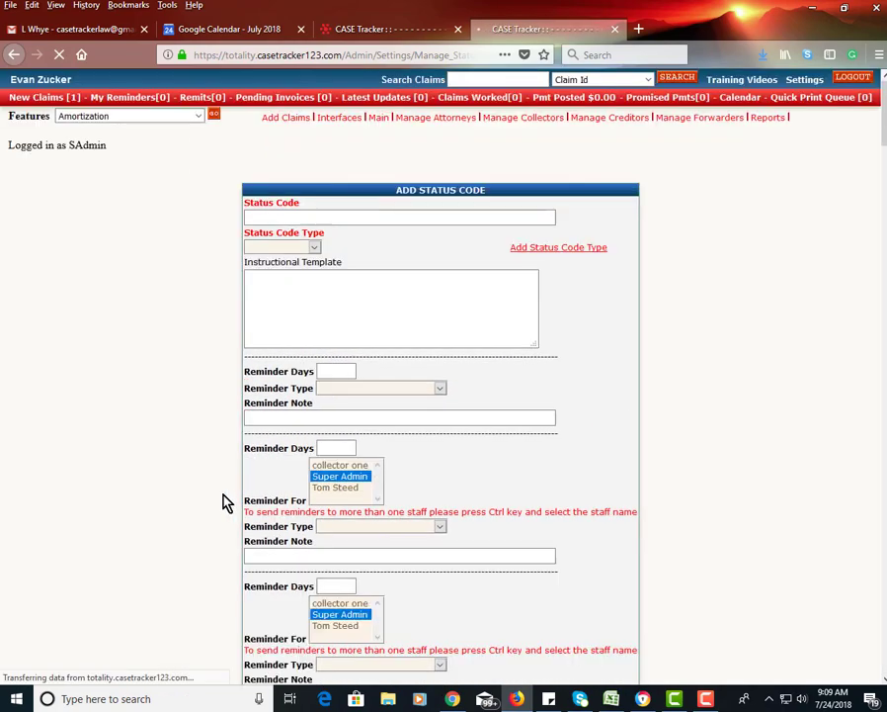
# Reopen the 1st Demand Letter status code, change its status code type to Open and submit the update.
pyautogui.scroll(-5, 223, 503)
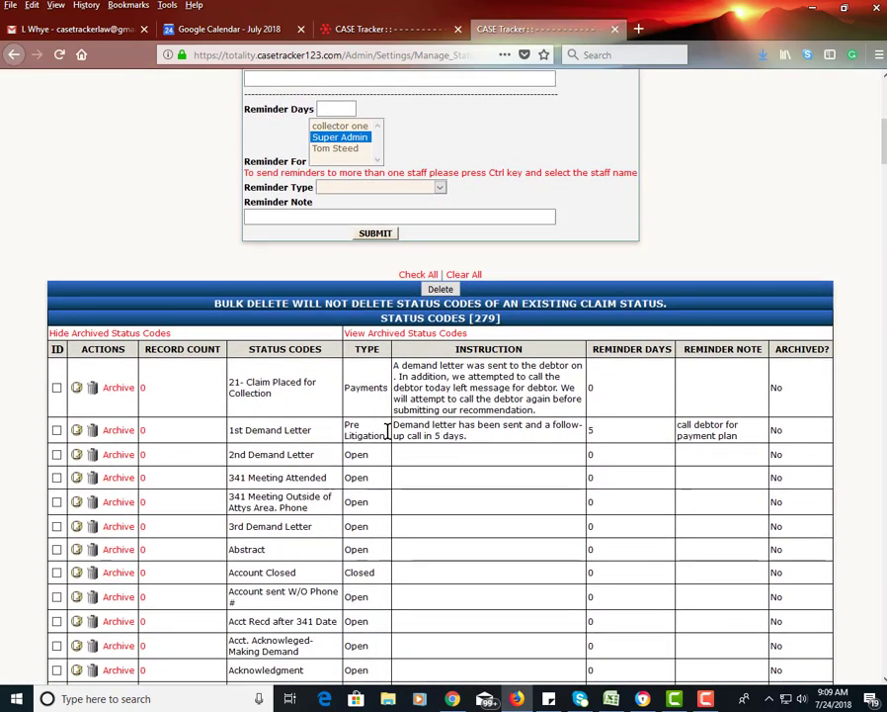
pyautogui.moveTo(382, 438); pyautogui.dragTo(346, 456)
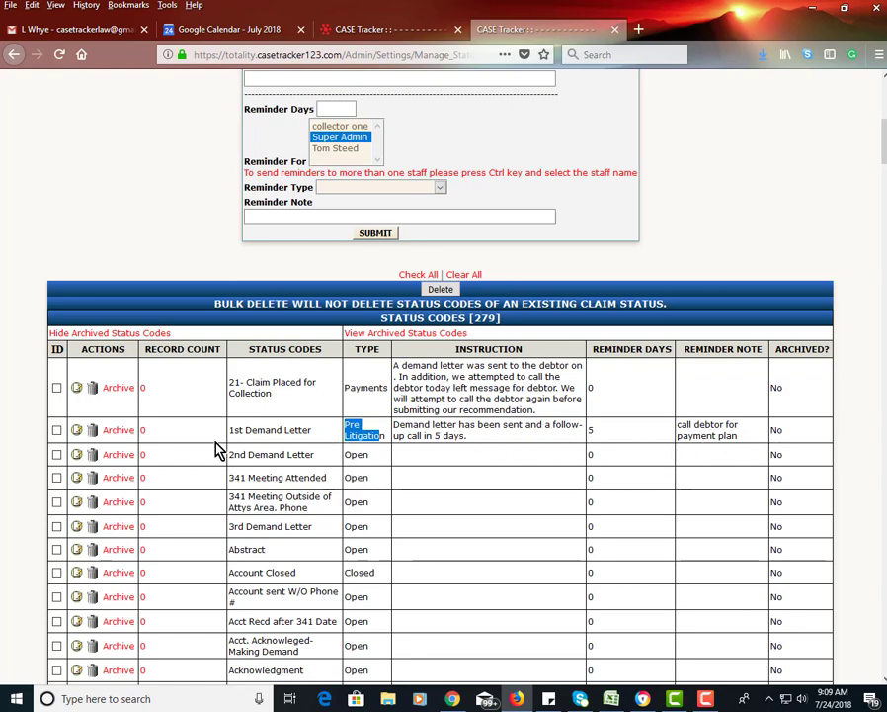
pyautogui.click(77, 430)
pyautogui.scroll(-1, 107, 479)
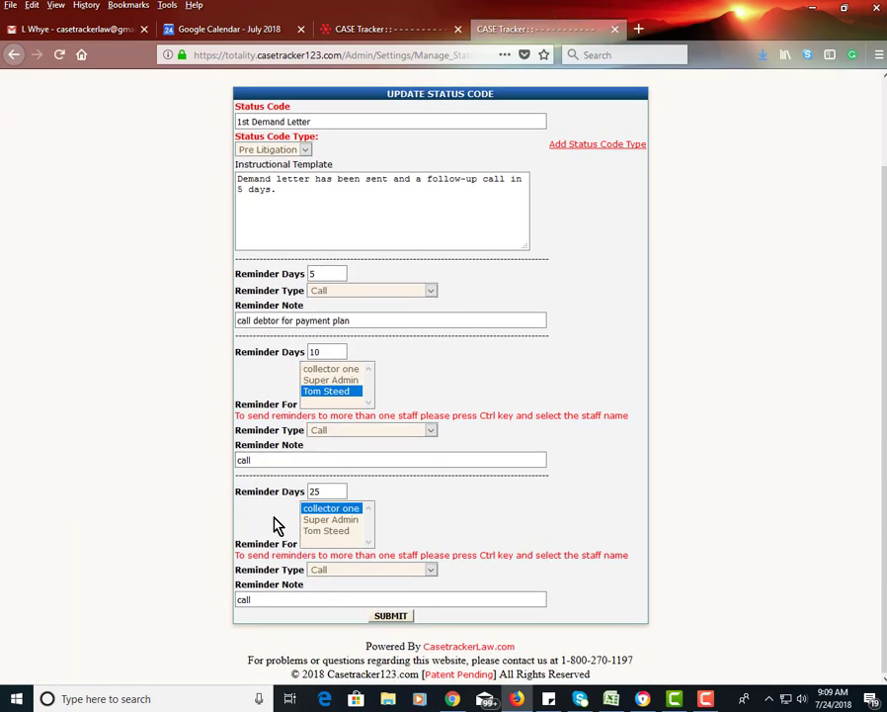
pyautogui.click(275, 152)
pyautogui.click(270, 218)
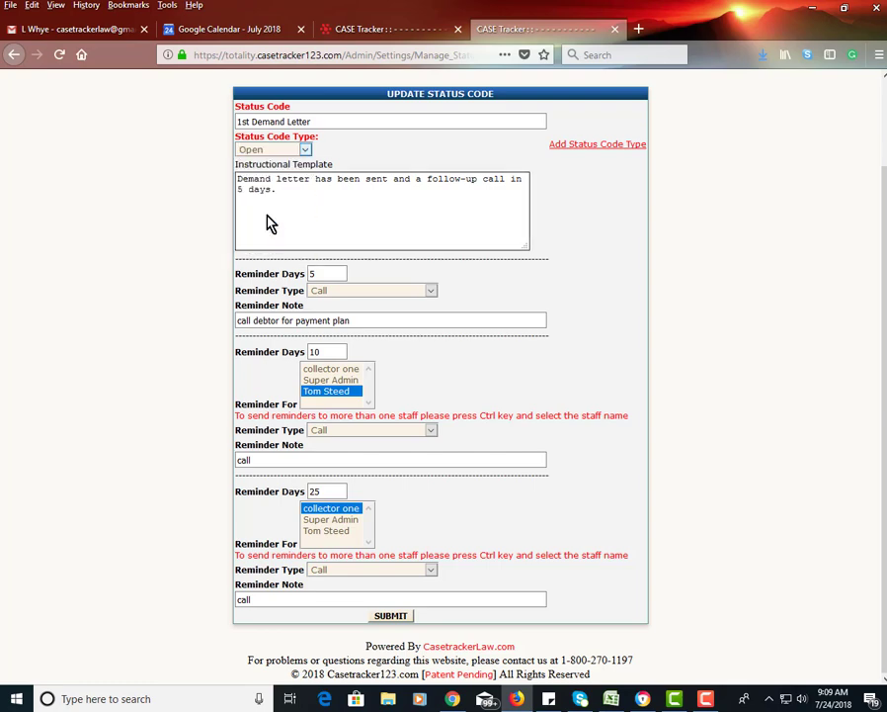
pyautogui.click(399, 615)
# Check the type and name of the 1st Demand Letter entry in the status codes list.
pyautogui.scroll(-5, 158, 445)
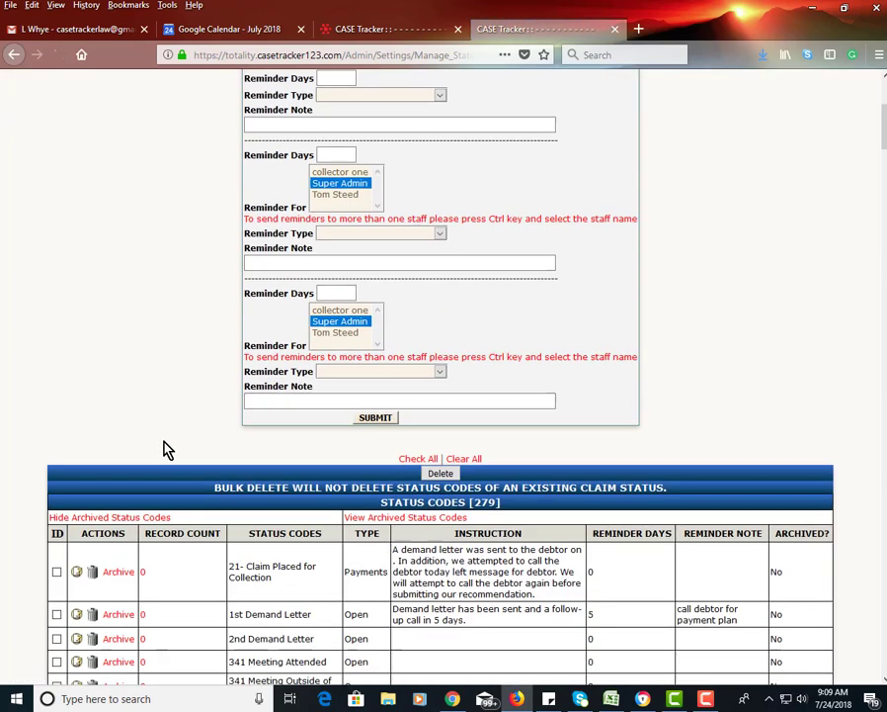
pyautogui.moveTo(356, 432); pyautogui.dragTo(344, 431)
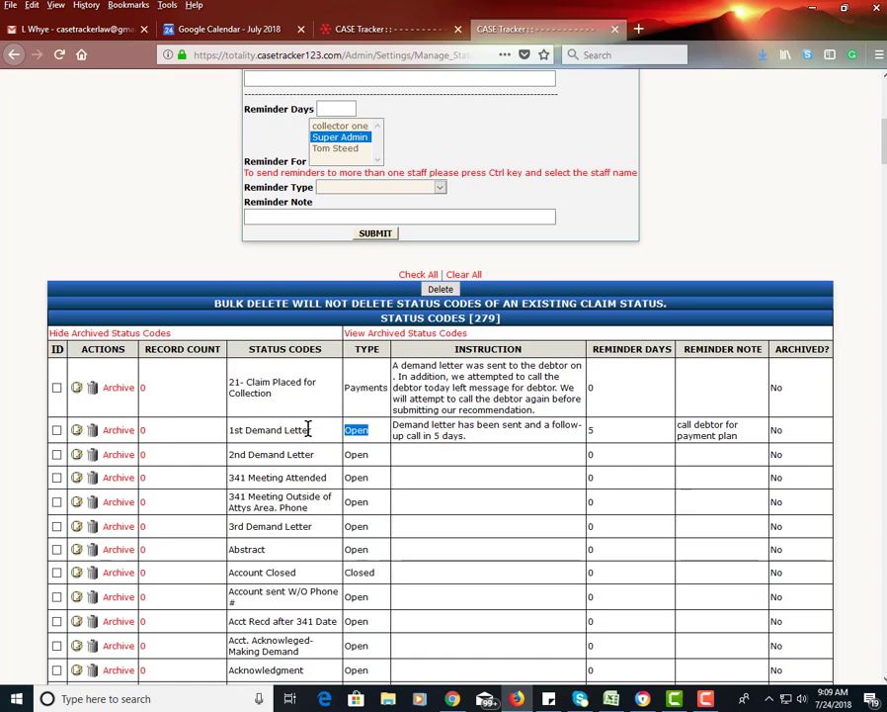
pyautogui.click(306, 428)
pyautogui.moveTo(309, 430); pyautogui.dragTo(258, 430)
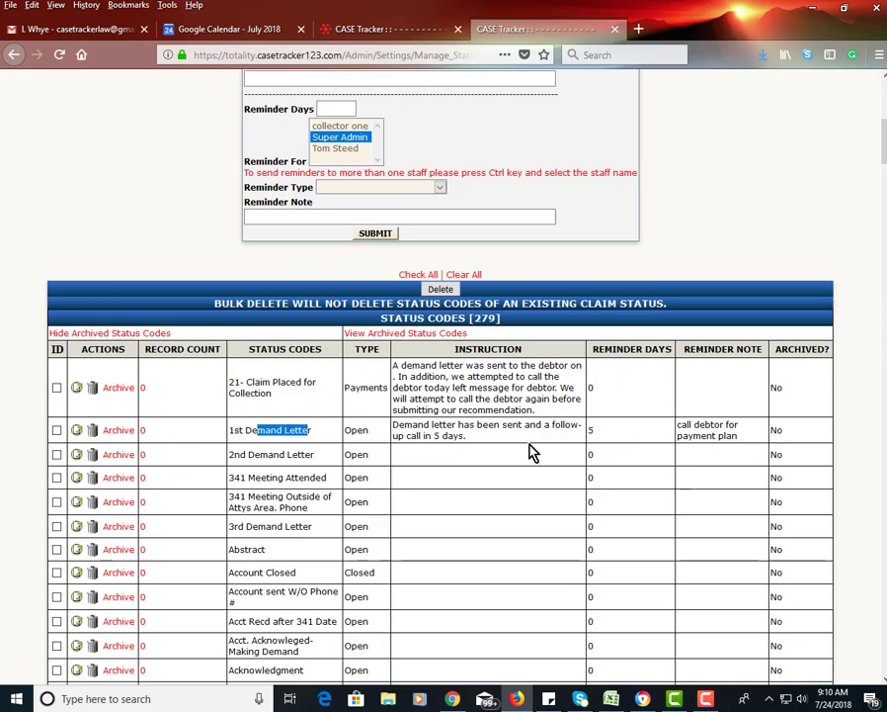
# Fill in a new status code named LJLASJDFLAJSDF with type Open and instructional template "LJADLGJL;DJGLADJGLDJGFLKSDFG;LK".
pyautogui.scroll(-2, 322, 393)
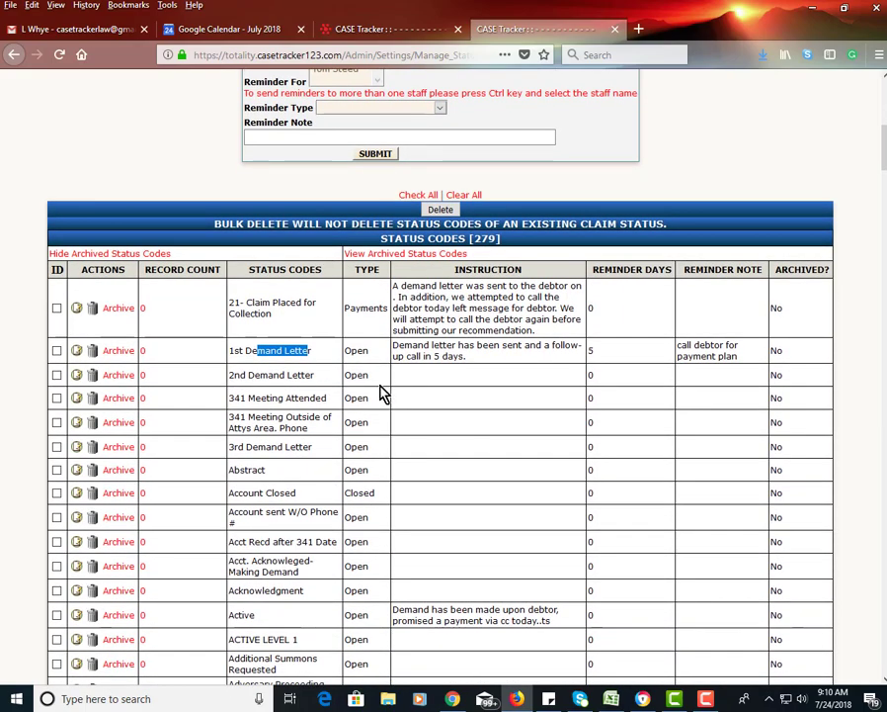
pyautogui.scroll(-3, 381, 393)
pyautogui.scroll(10, 263, 475)
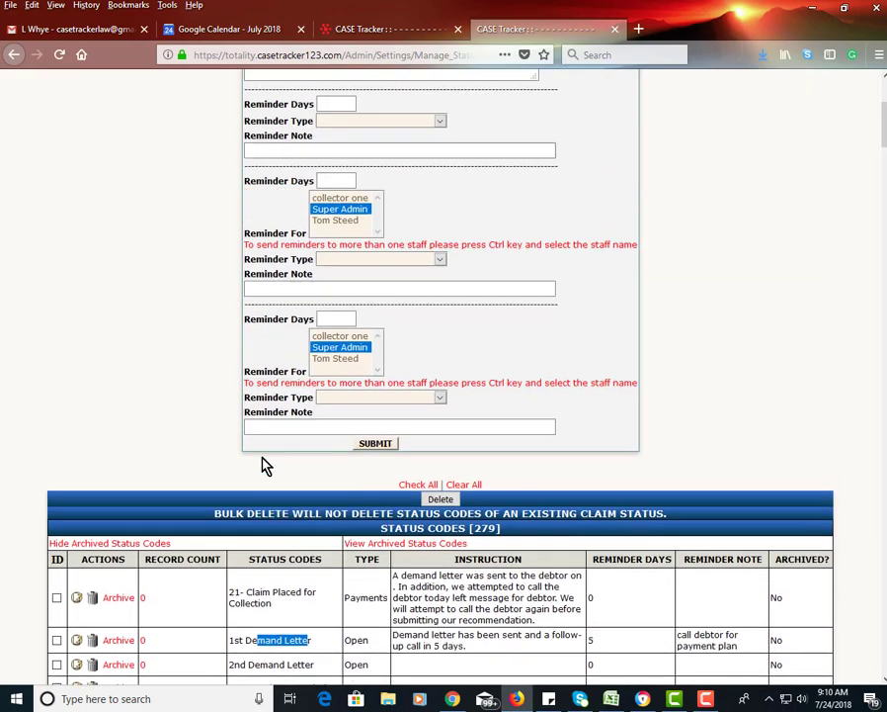
pyautogui.click(299, 138)
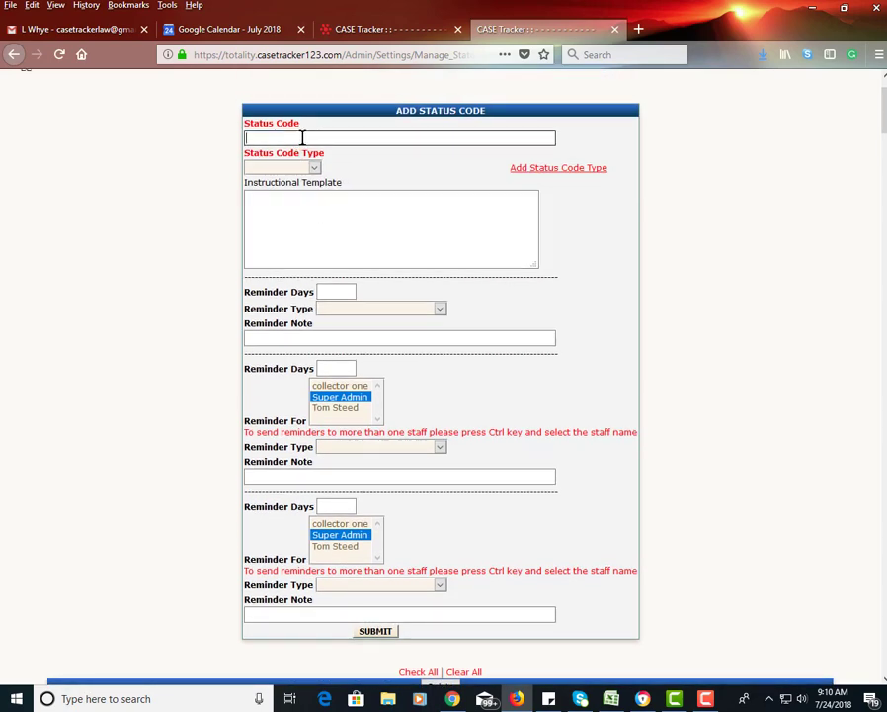
pyautogui.write('LJLASJDFLAJSDF')
pyautogui.click(292, 167)
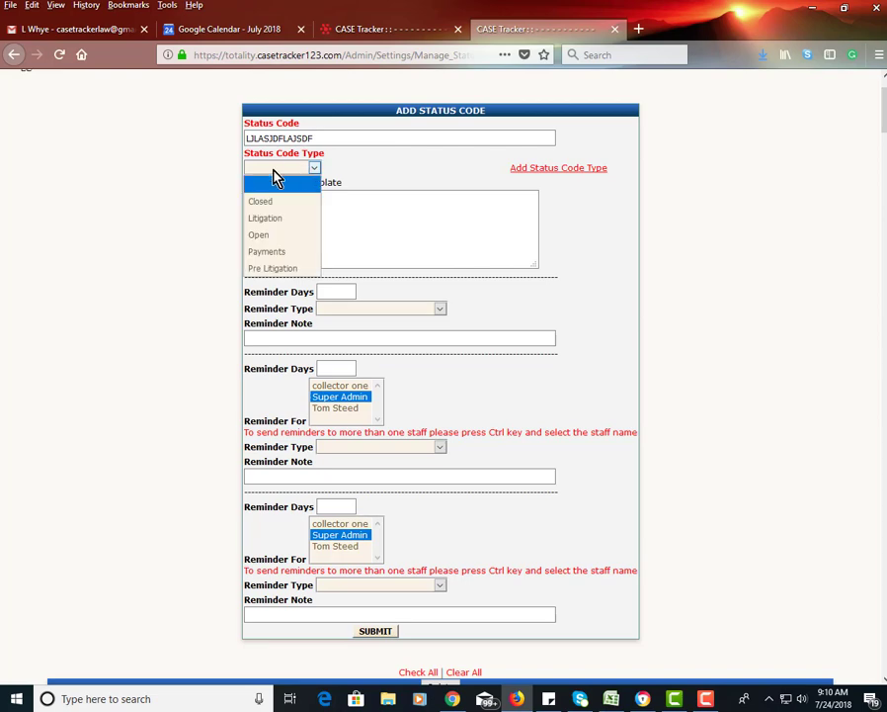
pyautogui.click(280, 234)
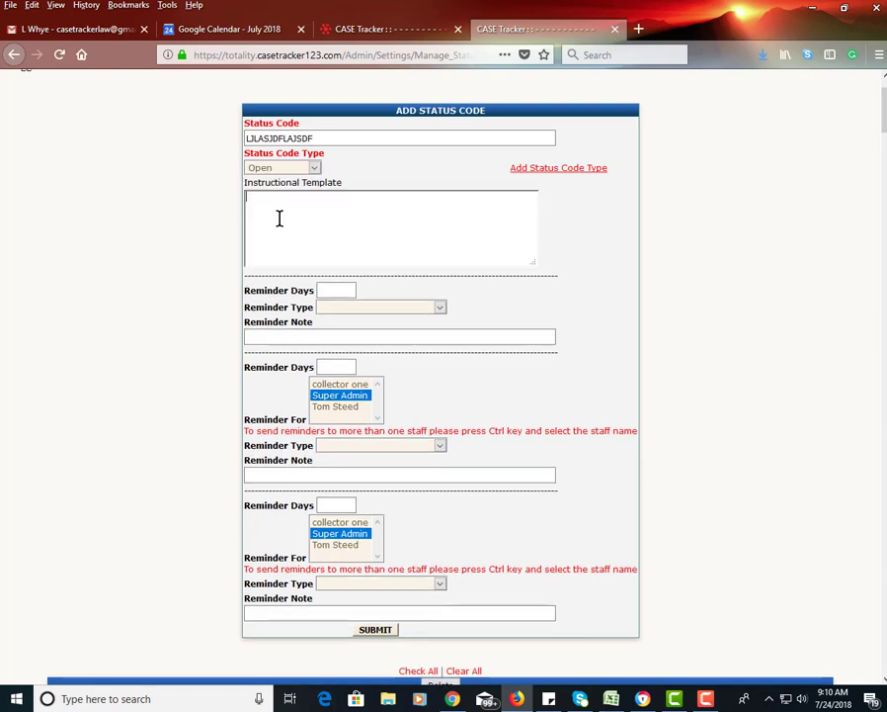
pyautogui.write('JADLGJL;DJGLADJGLDJGFLKSDFG;LK')
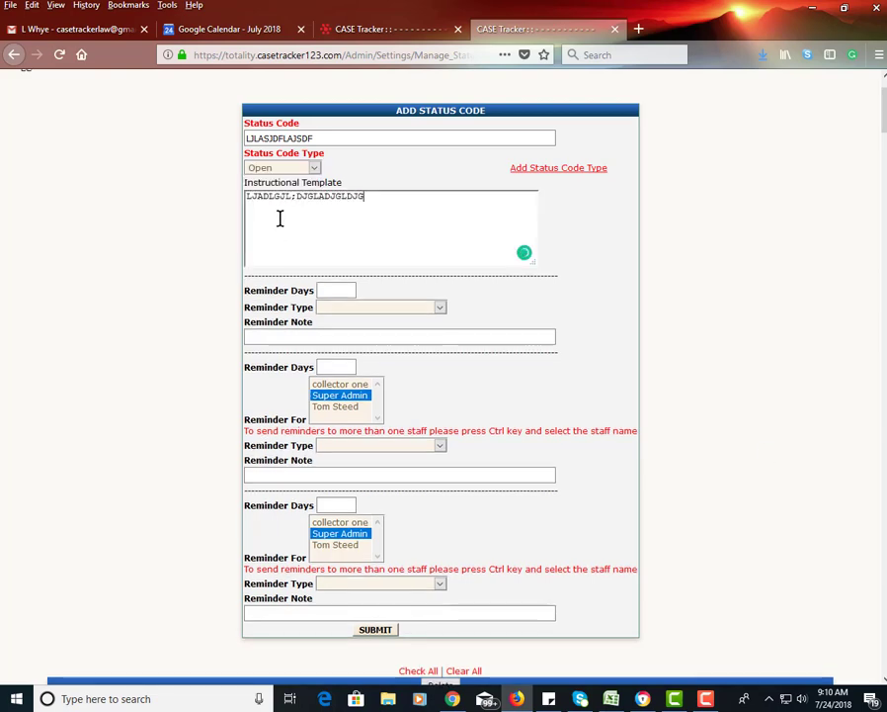
# Set the first reminder to 2 days, type Call and note "CALL AFTER UPDATE FROM CLIENT", and submit the new status code.
pyautogui.click(339, 290)
pyautogui.write('2')
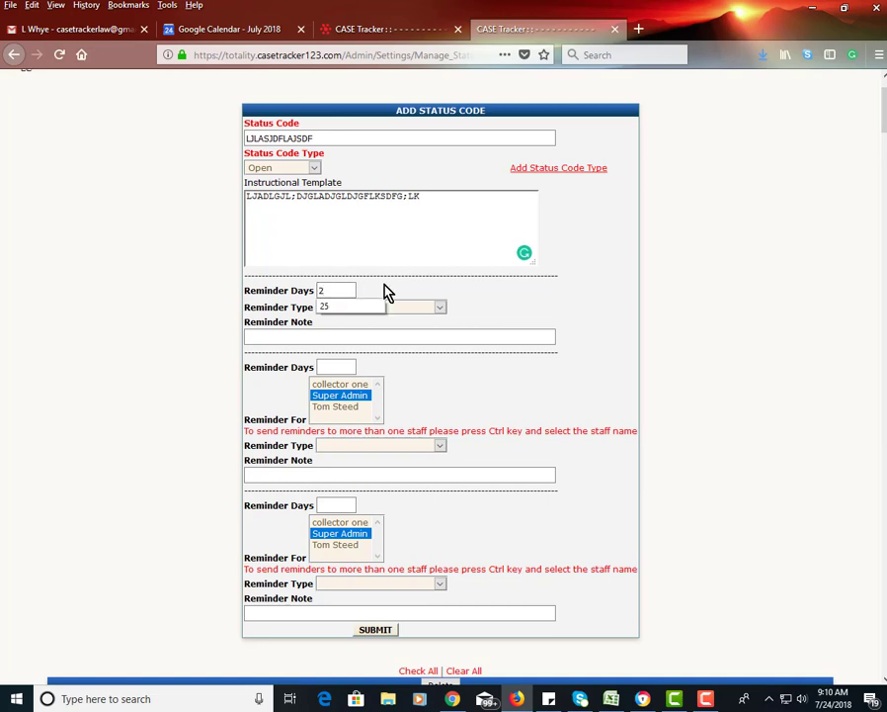
pyautogui.click(379, 309)
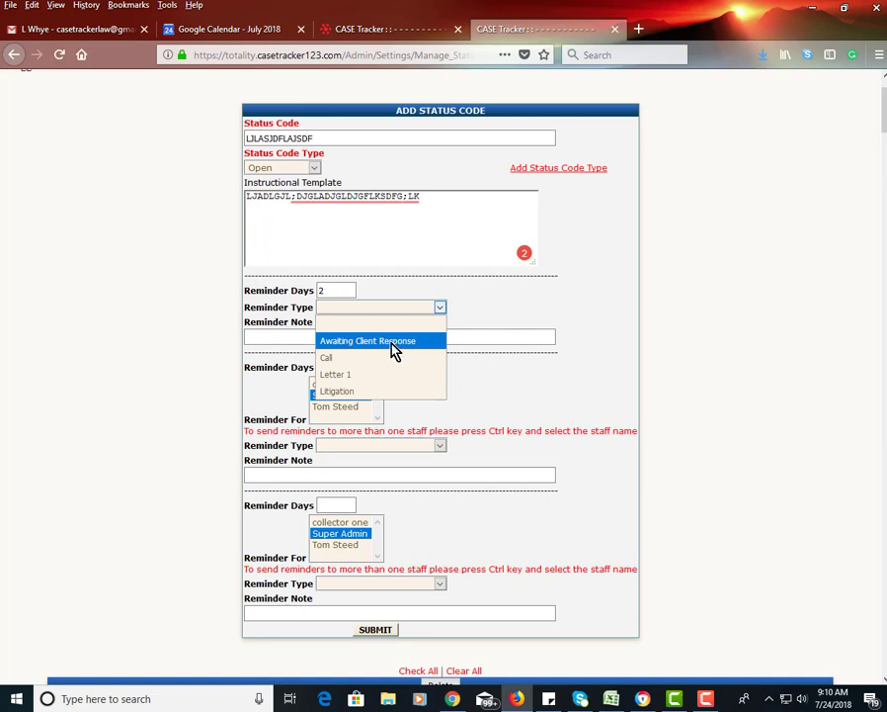
pyautogui.click(336, 356)
pyautogui.click(324, 340)
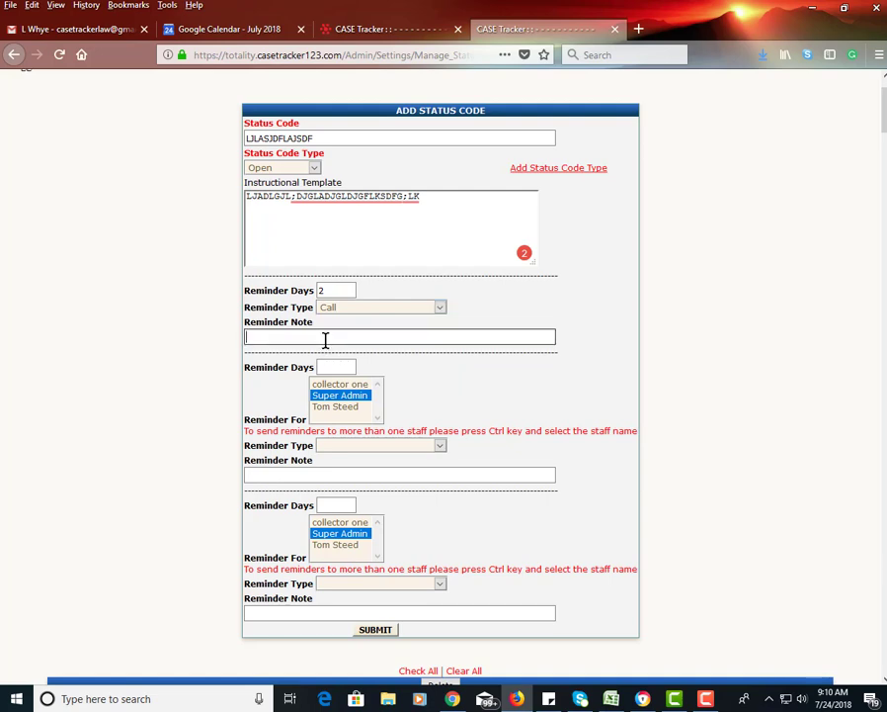
pyautogui.write('CALL AFTER UPDATE FROM CLIENT')
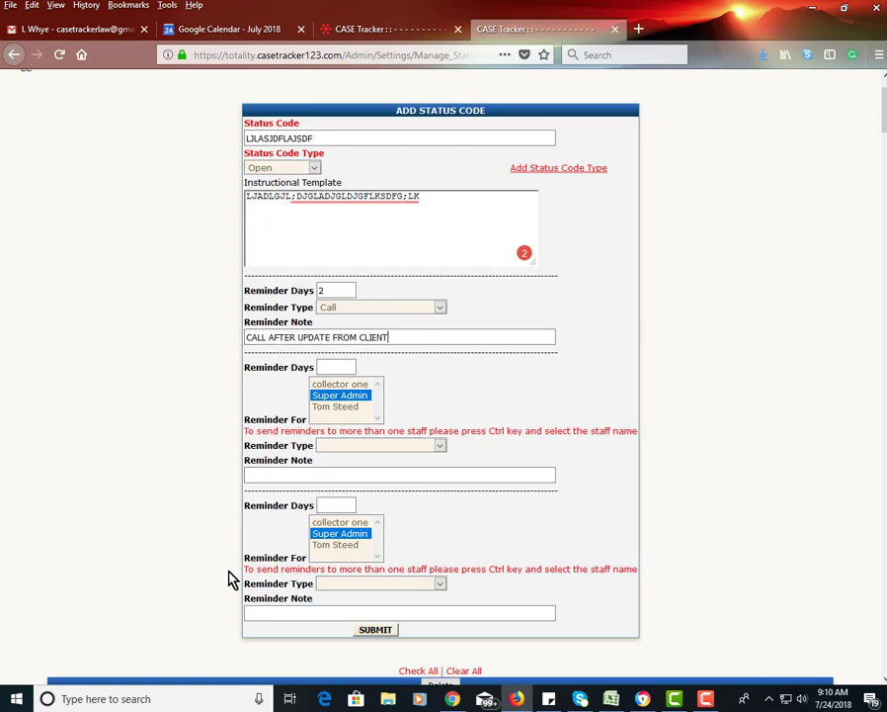
pyautogui.click(374, 628)
# Look through the status codes list for the newly added LJLASJDFLAJSDF entry and check its type, instruction and reminder.
pyautogui.scroll(-5, 192, 411)
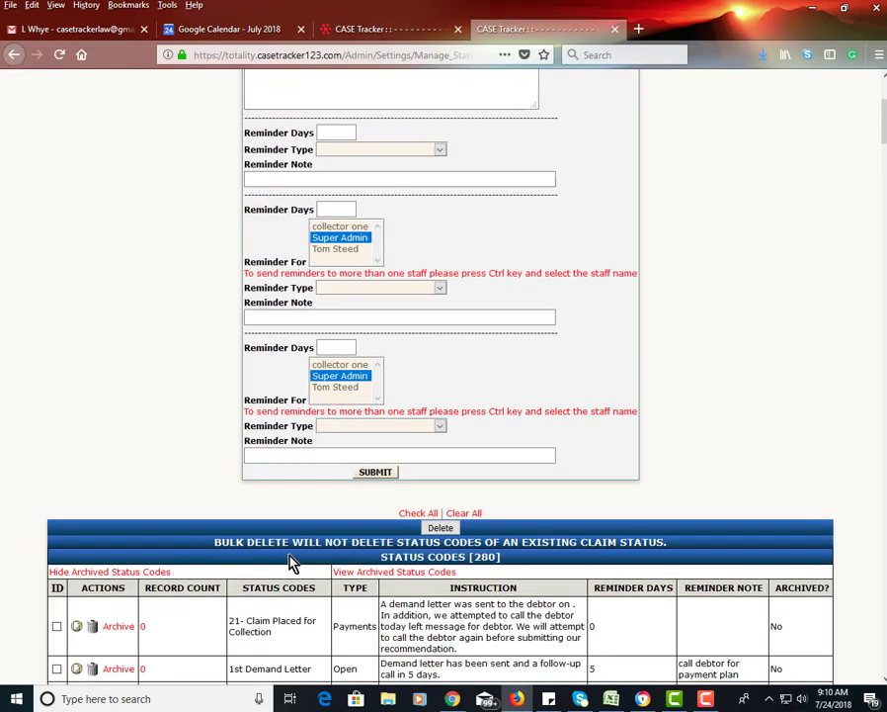
pyautogui.scroll(-10, 316, 509)
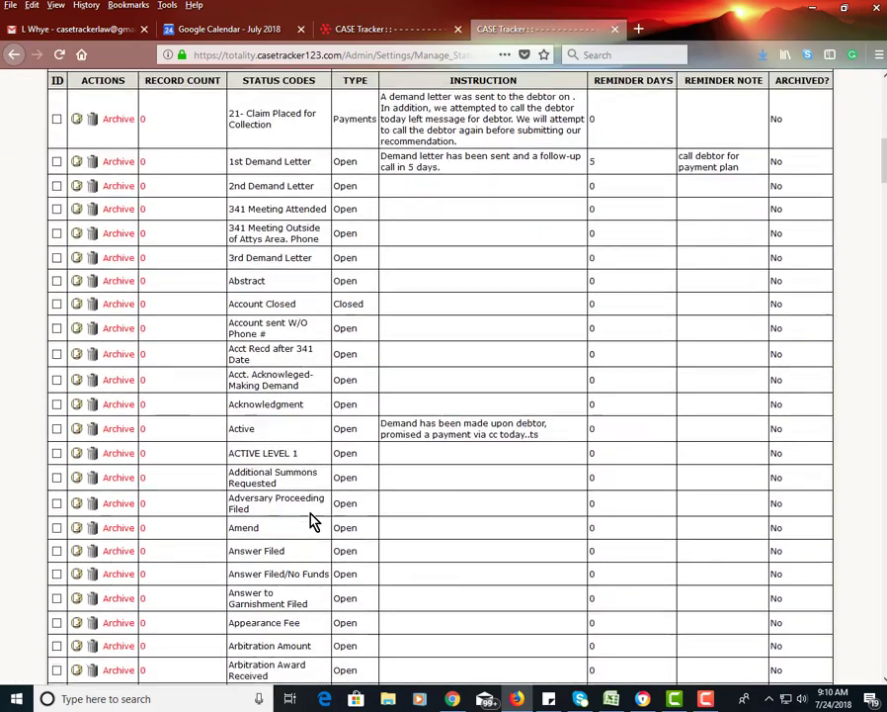
pyautogui.scroll(-10, 313, 521)
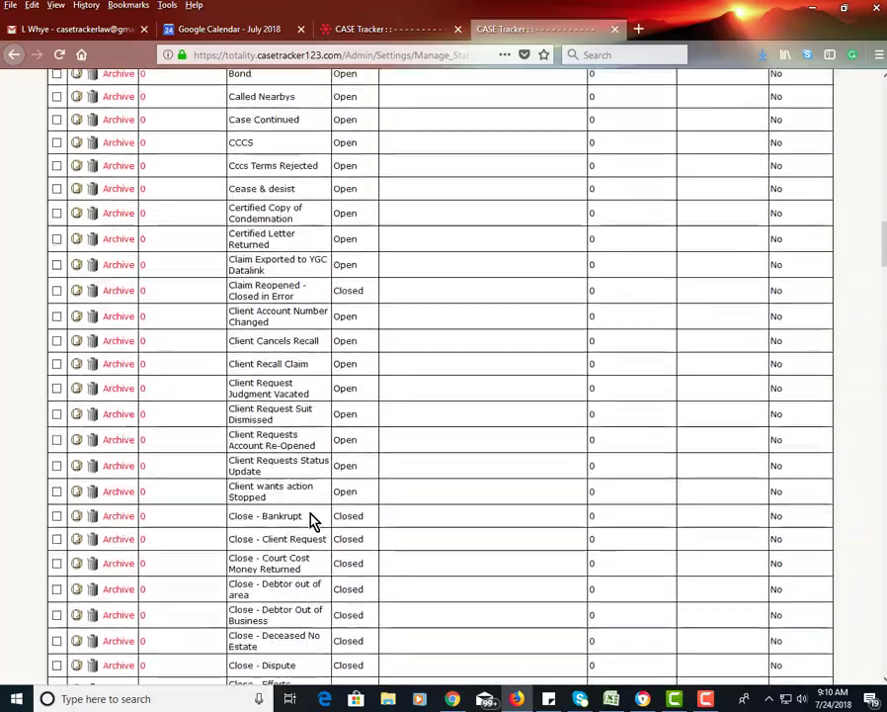
pyautogui.scroll(-15, 314, 521)
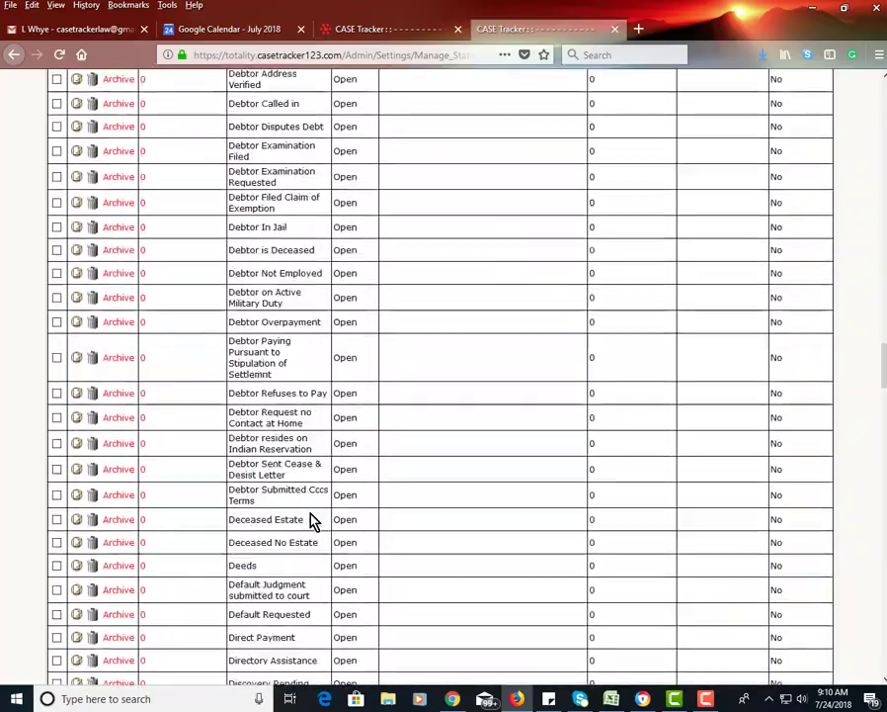
pyautogui.scroll(-20, 312, 521)
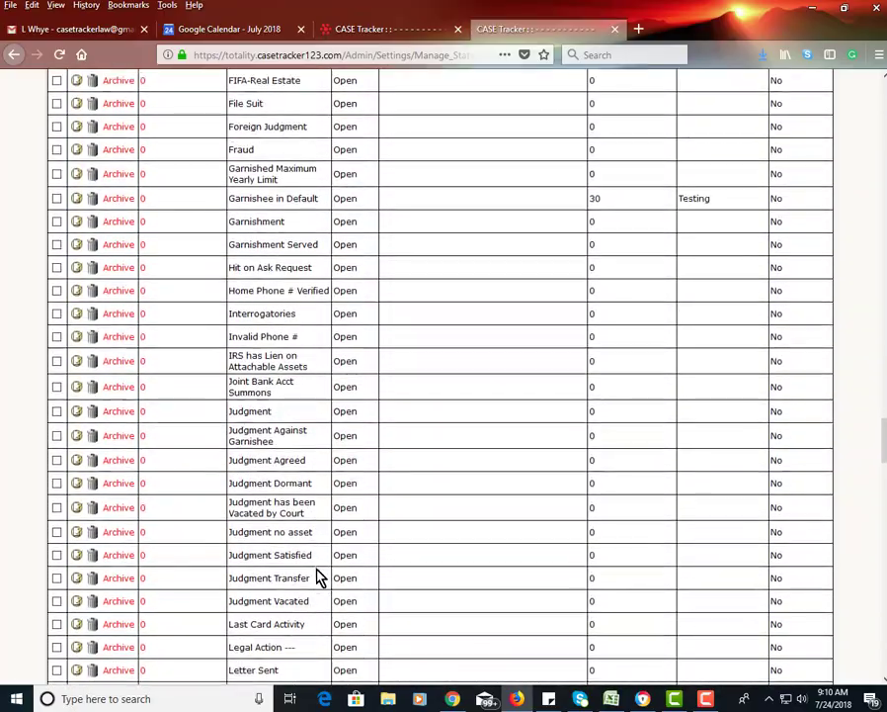
pyautogui.scroll(-10, 318, 573)
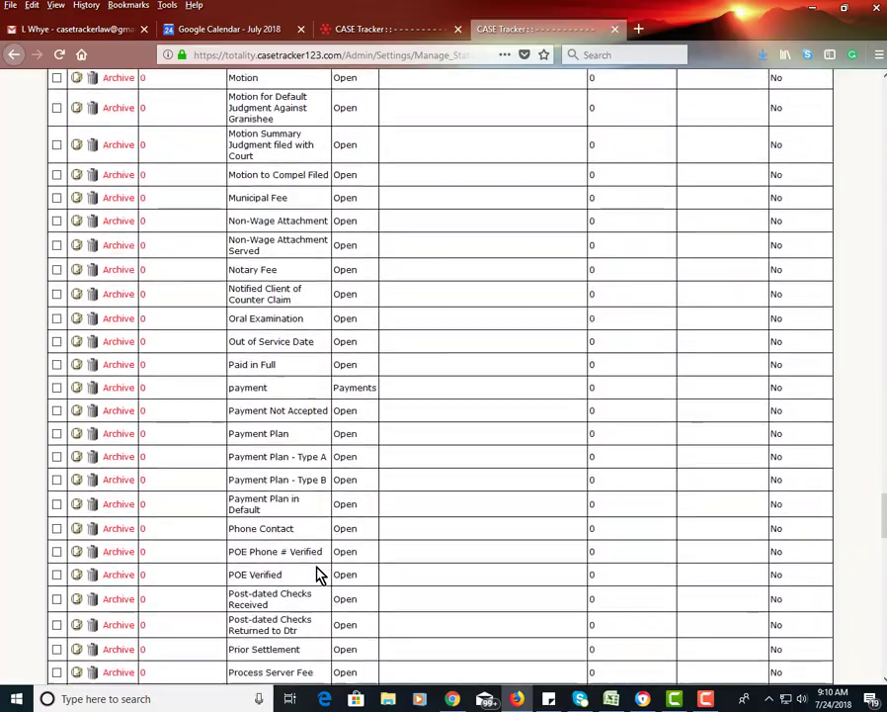
pyautogui.scroll(-15, 319, 573)
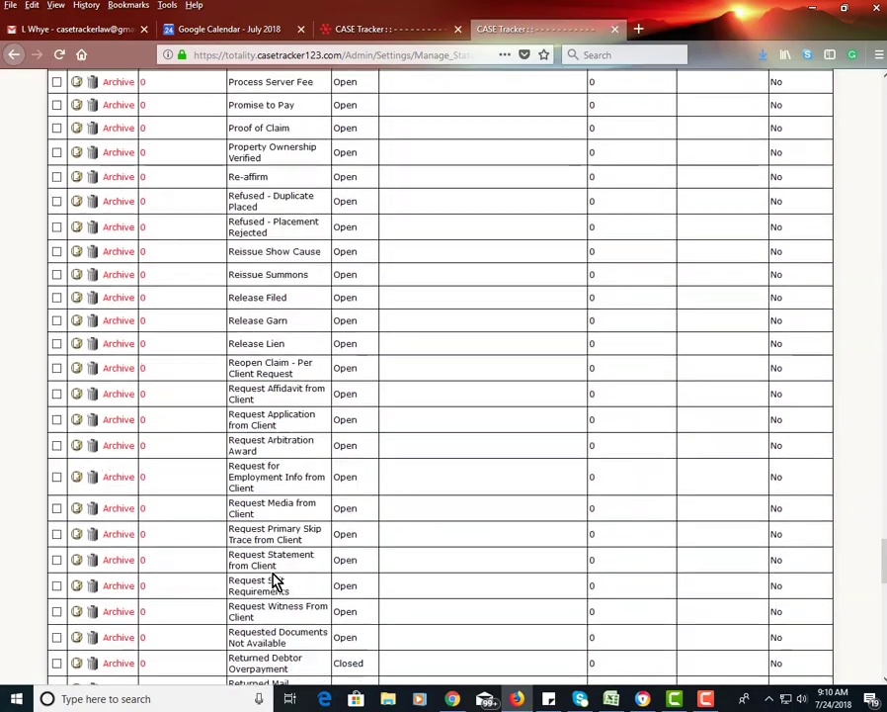
pyautogui.scroll(-15, 272, 574)
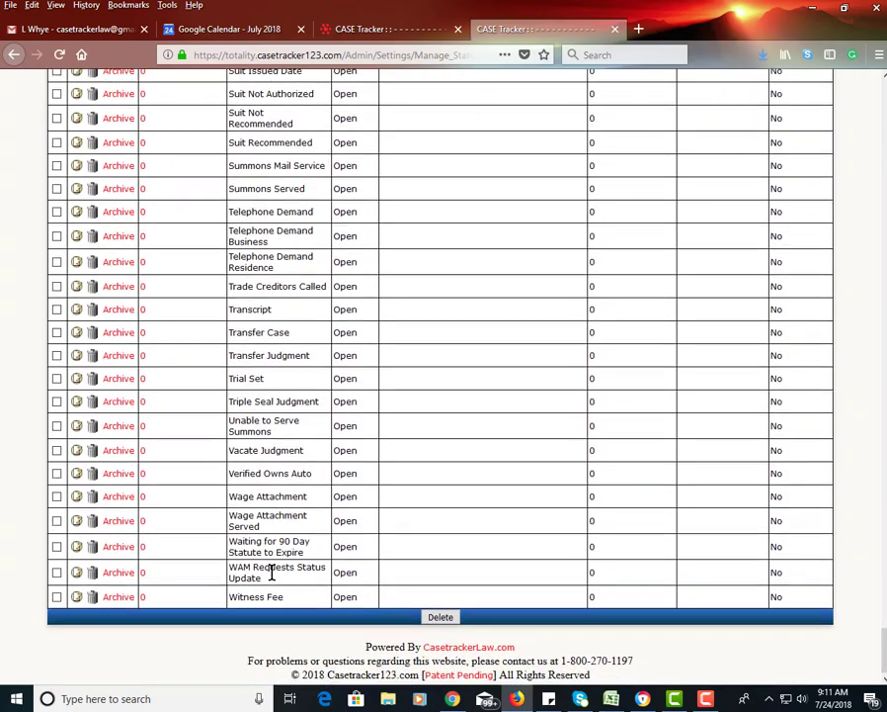
pyautogui.scroll(2, 276, 579)
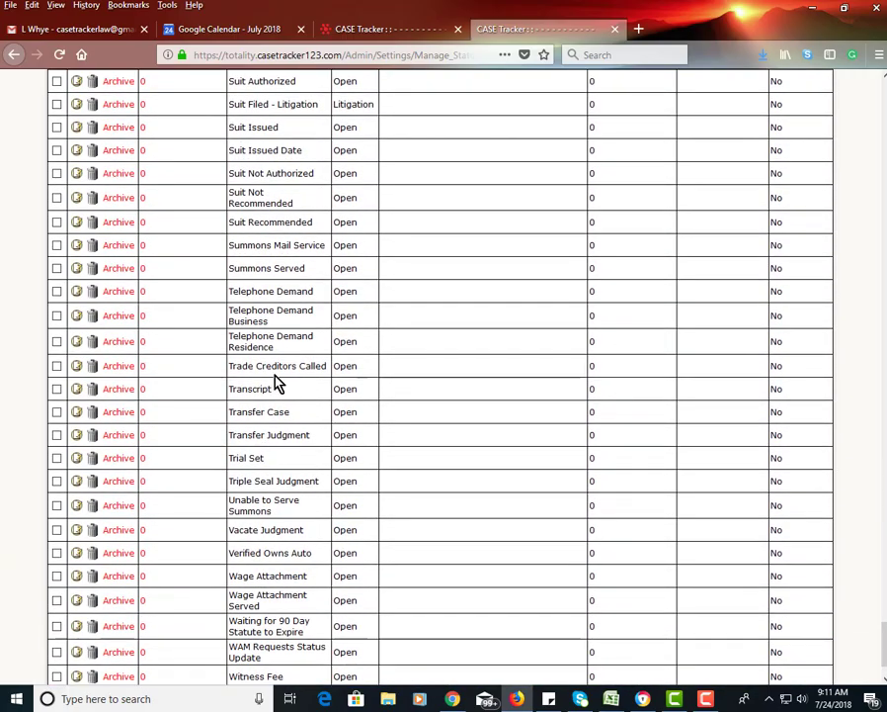
pyautogui.scroll(3, 276, 365)
pyautogui.scroll(3, 274, 342)
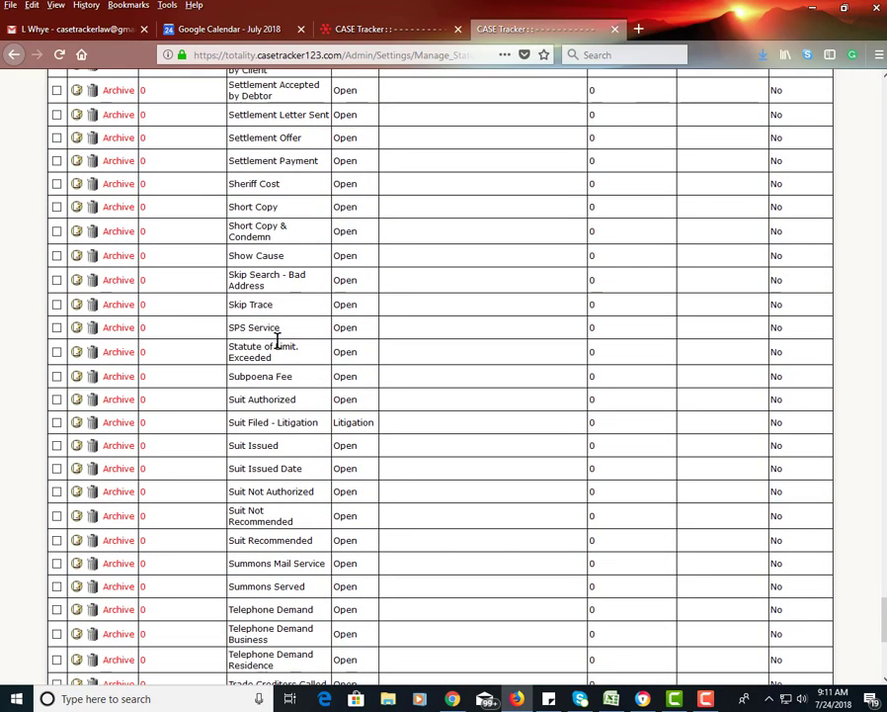
pyautogui.scroll(2, 278, 342)
pyautogui.scroll(7, 280, 348)
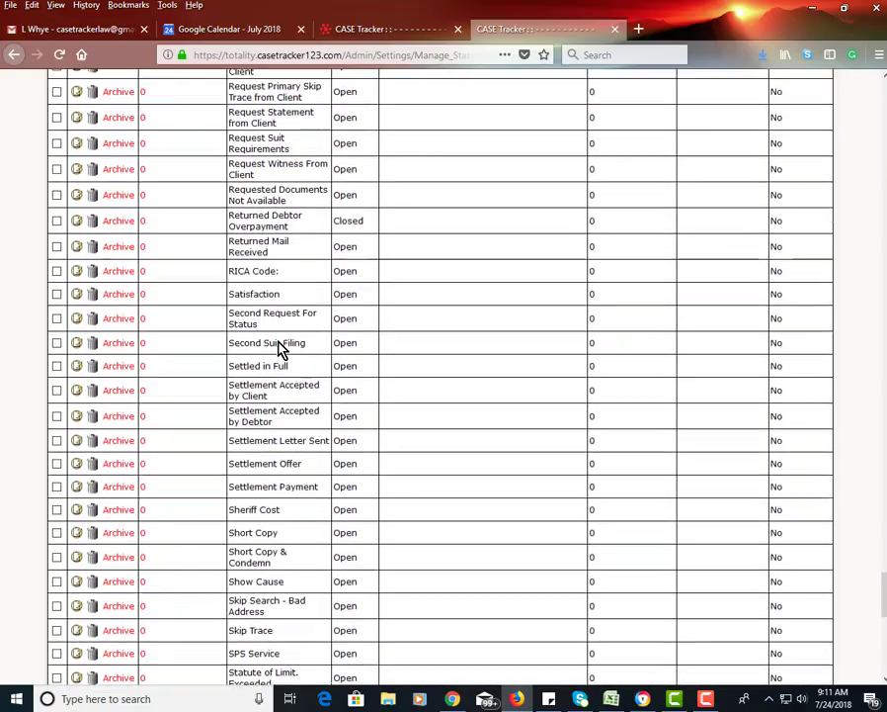
pyautogui.scroll(7, 279, 345)
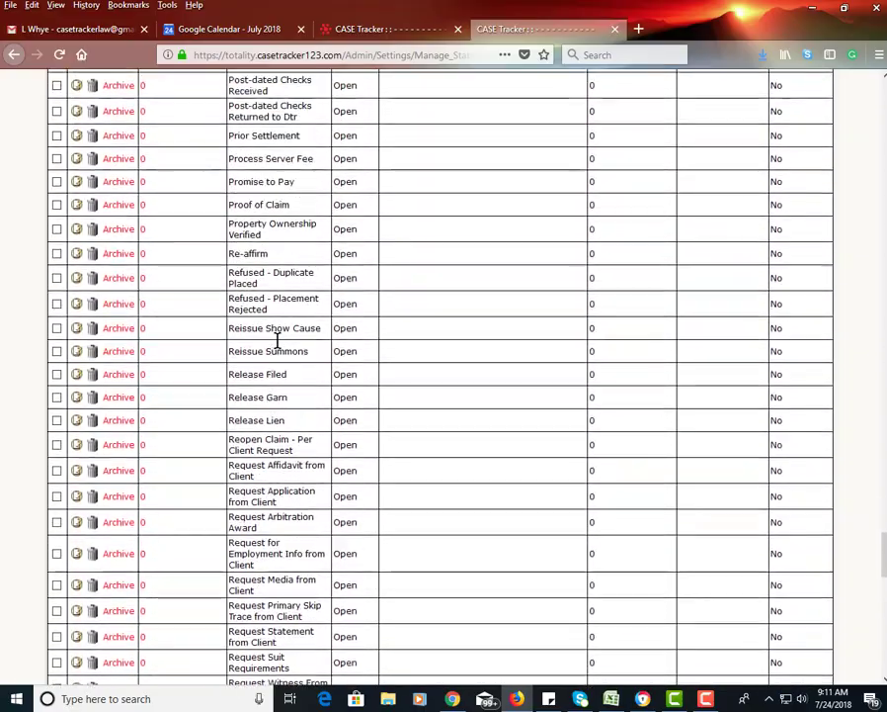
pyautogui.scroll(8, 279, 345)
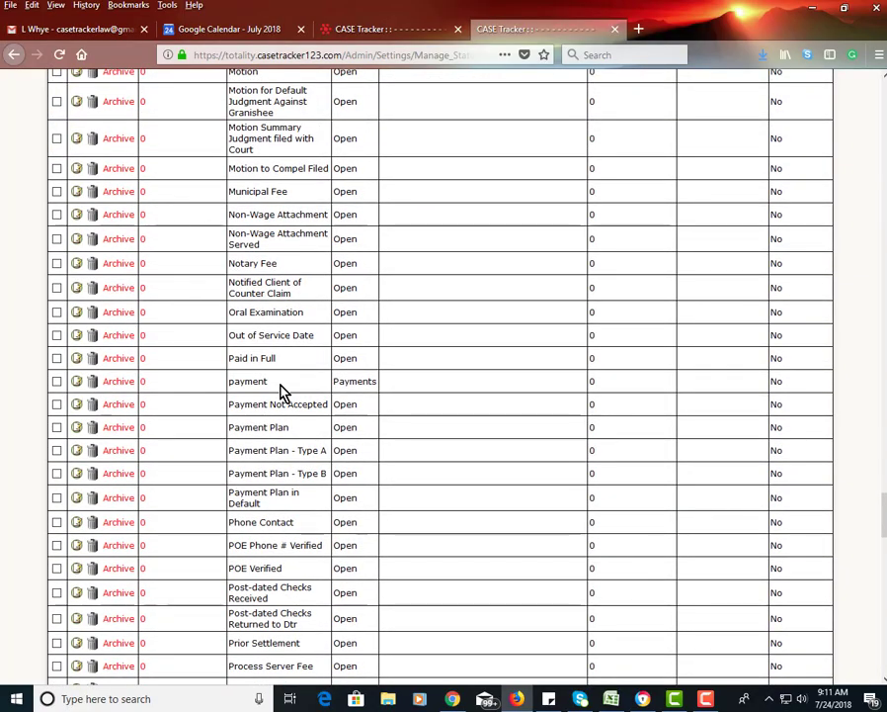
pyautogui.scroll(7, 280, 393)
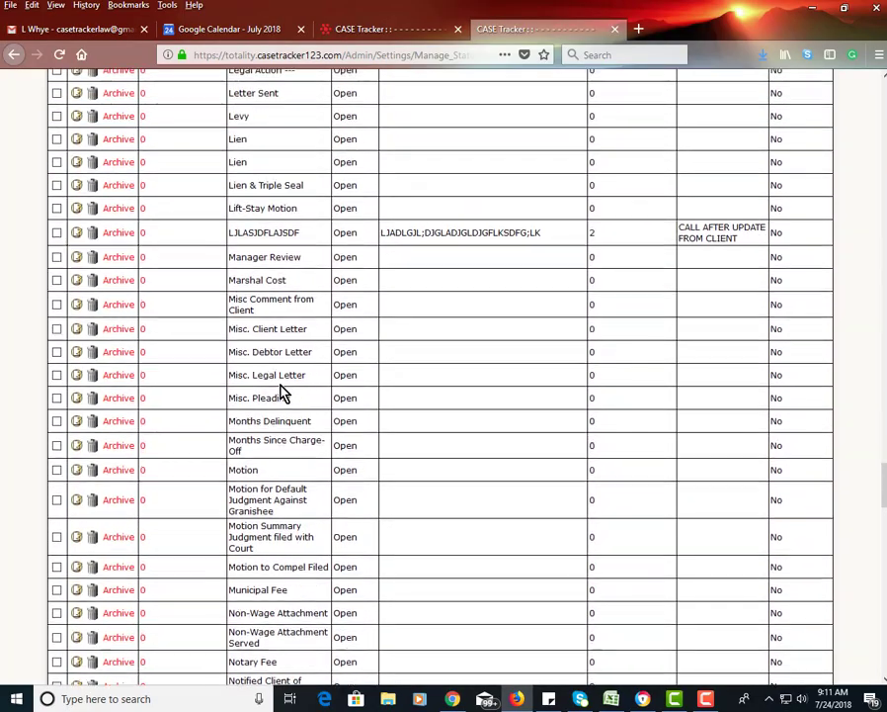
pyautogui.scroll(10, 281, 392)
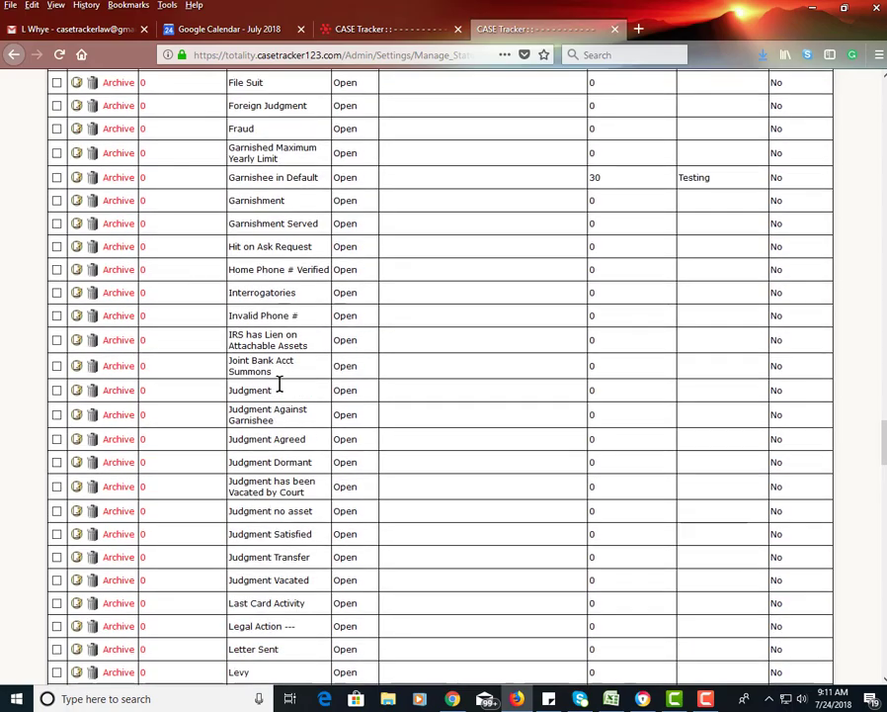
pyautogui.scroll(10, 280, 384)
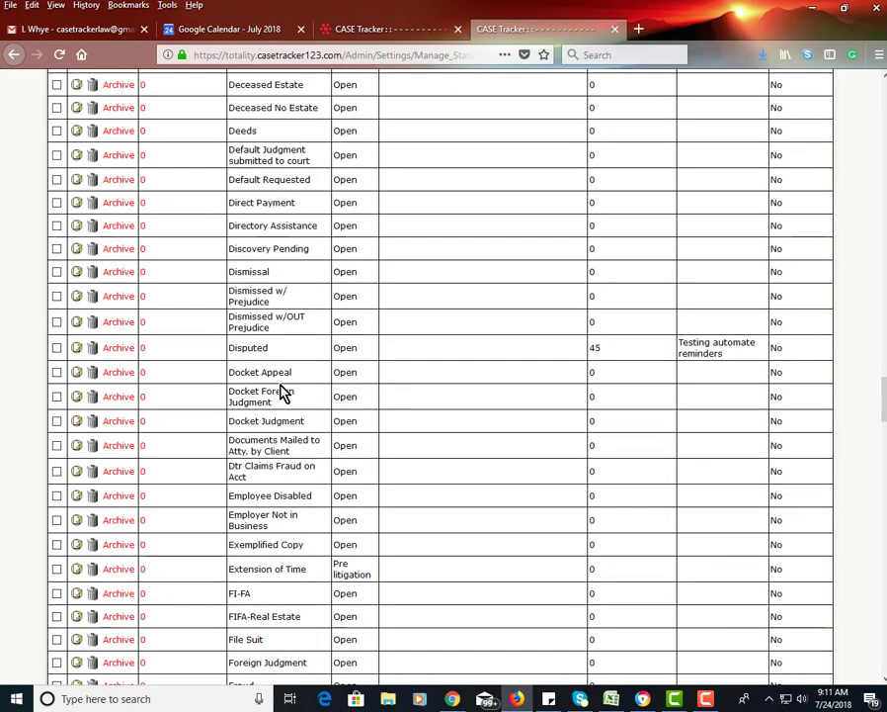
pyautogui.scroll(8, 280, 393)
pyautogui.scroll(-3, 287, 400)
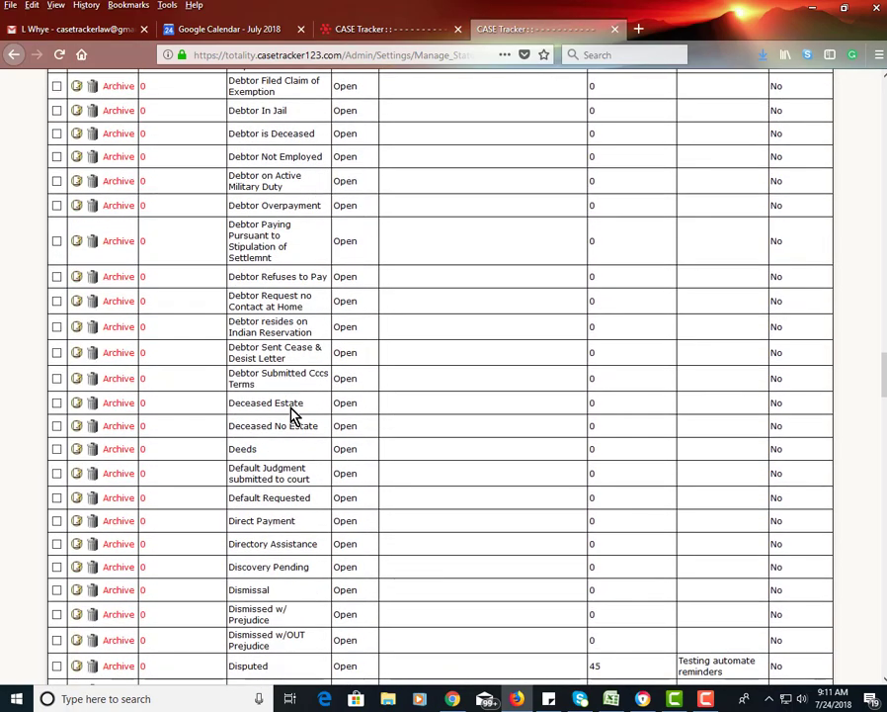
pyautogui.scroll(11, 290, 405)
pyautogui.scroll(20, 289, 405)
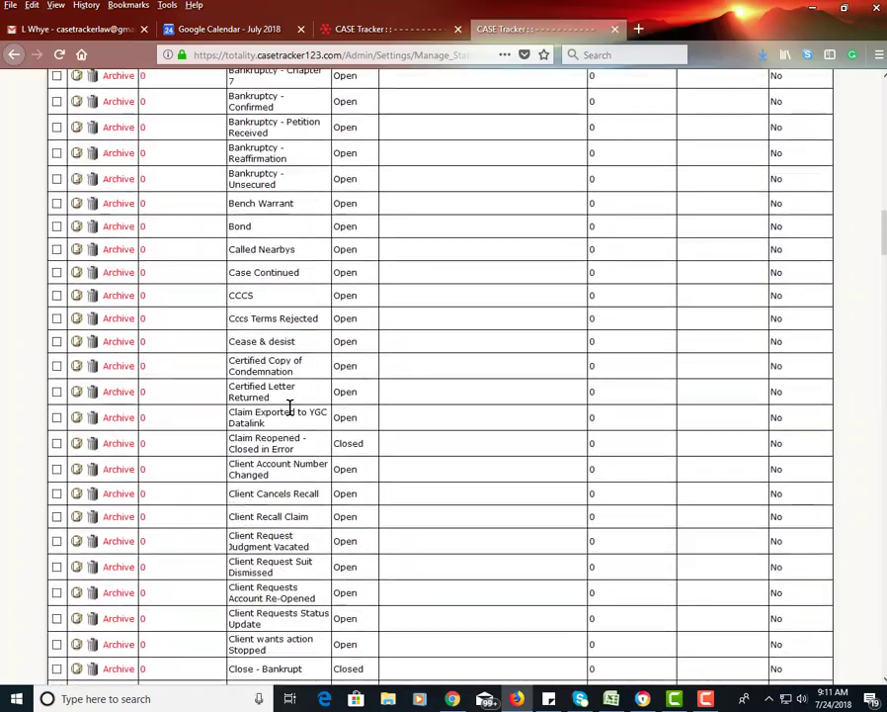
pyautogui.scroll(-5, 289, 407)
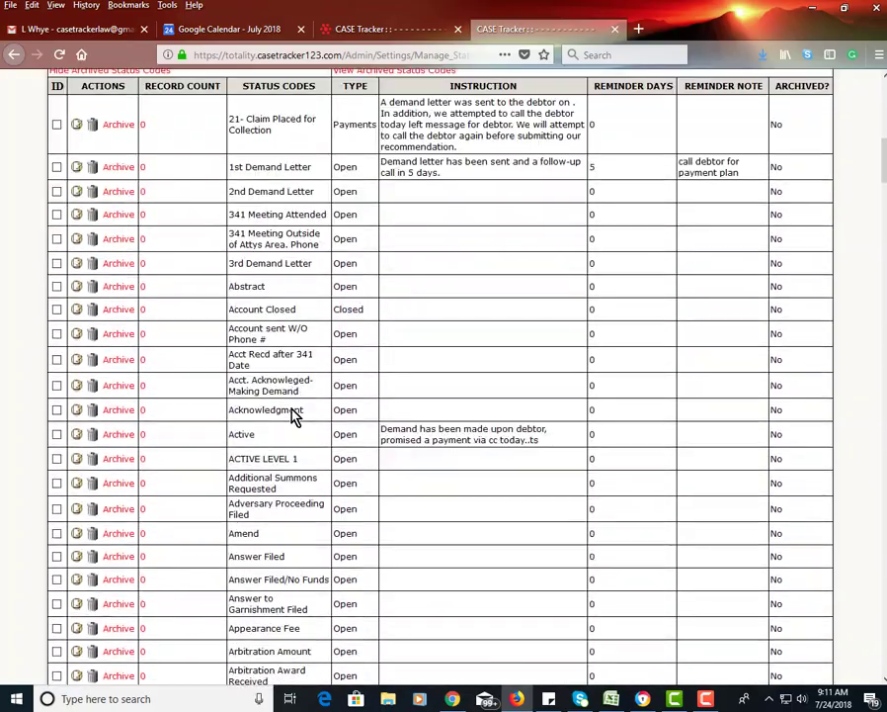
# Open claim 101 from the new claims list, check its current status and go to its claim status update form.
pyautogui.scroll(6, 289, 405)
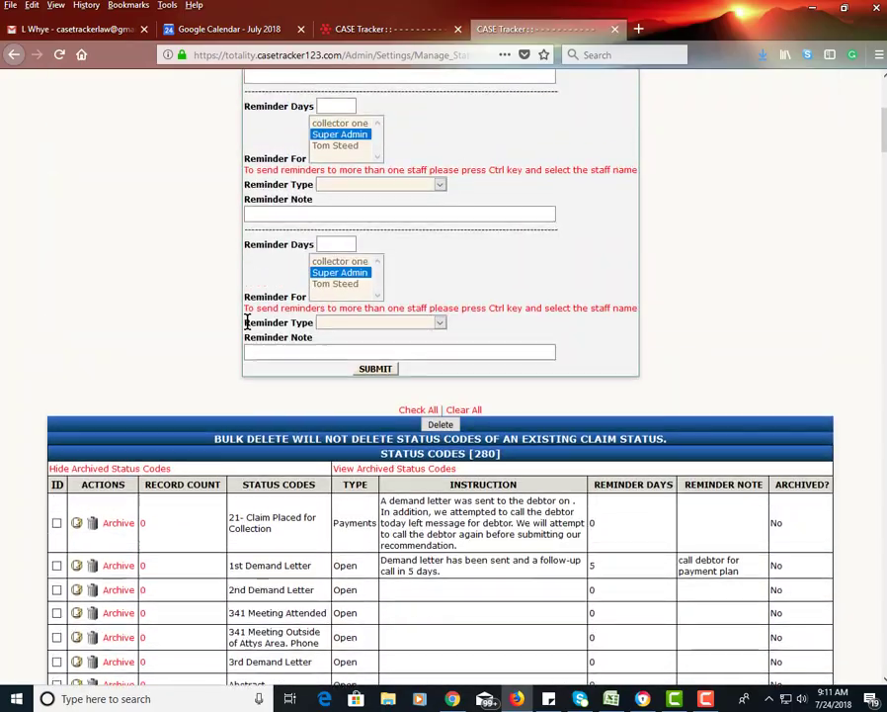
pyautogui.scroll(10, 245, 318)
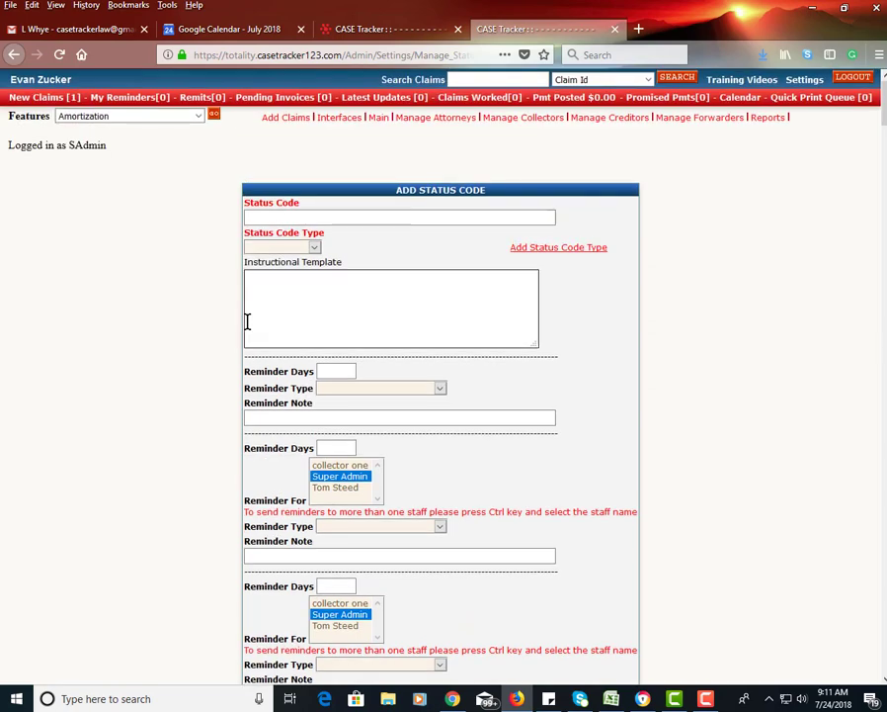
pyautogui.click(44, 98)
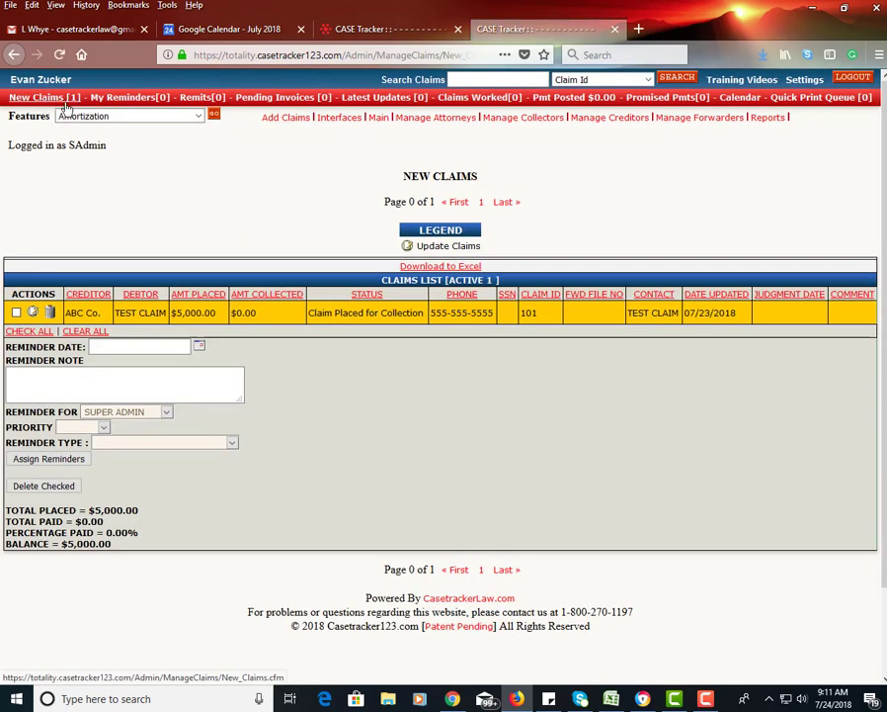
pyautogui.click(33, 314)
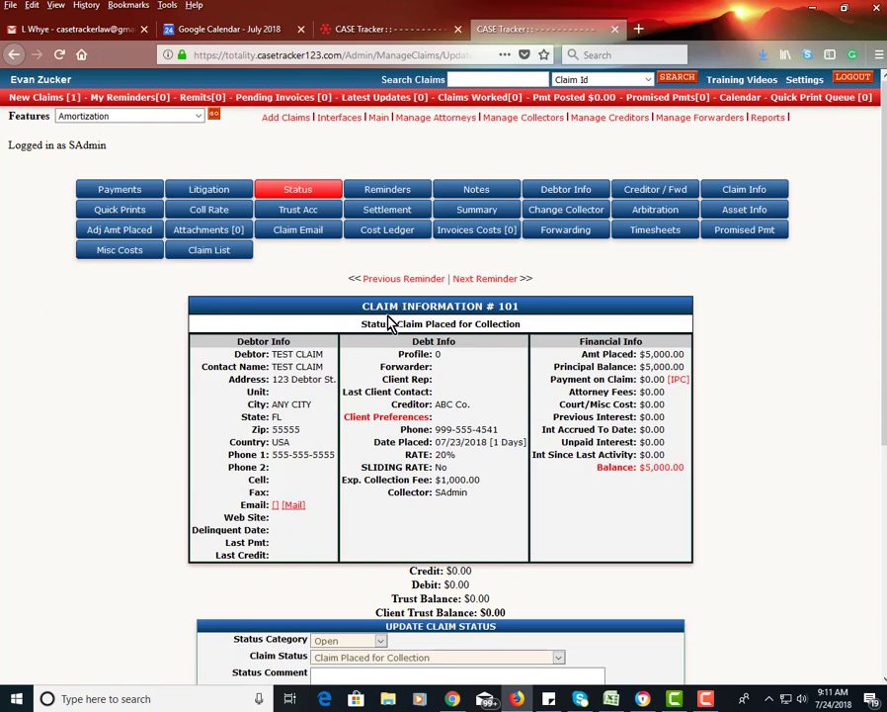
pyautogui.moveTo(525, 330); pyautogui.dragTo(353, 333)
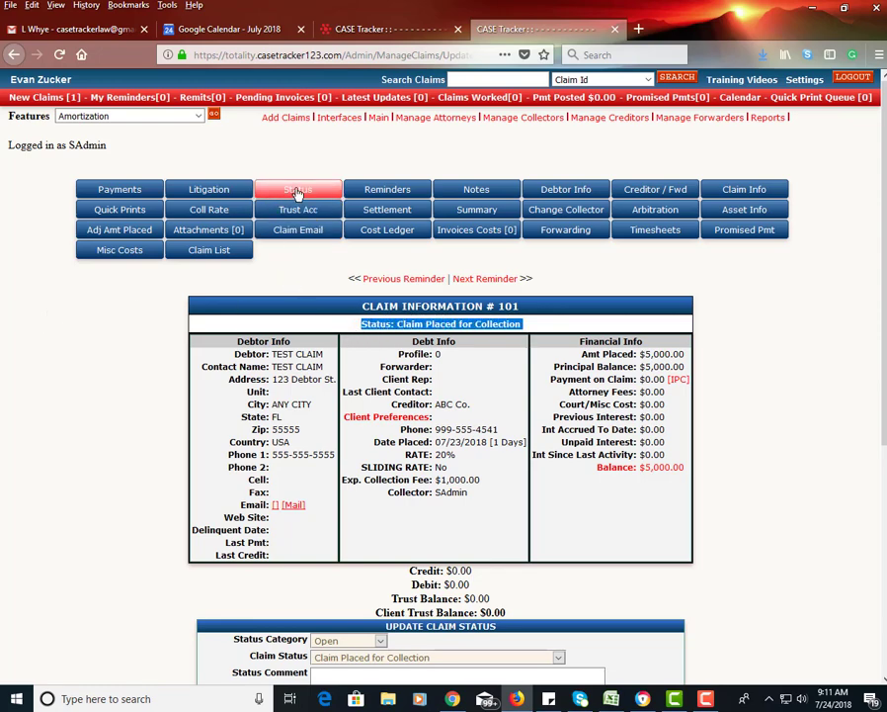
pyautogui.scroll(-5, 251, 389)
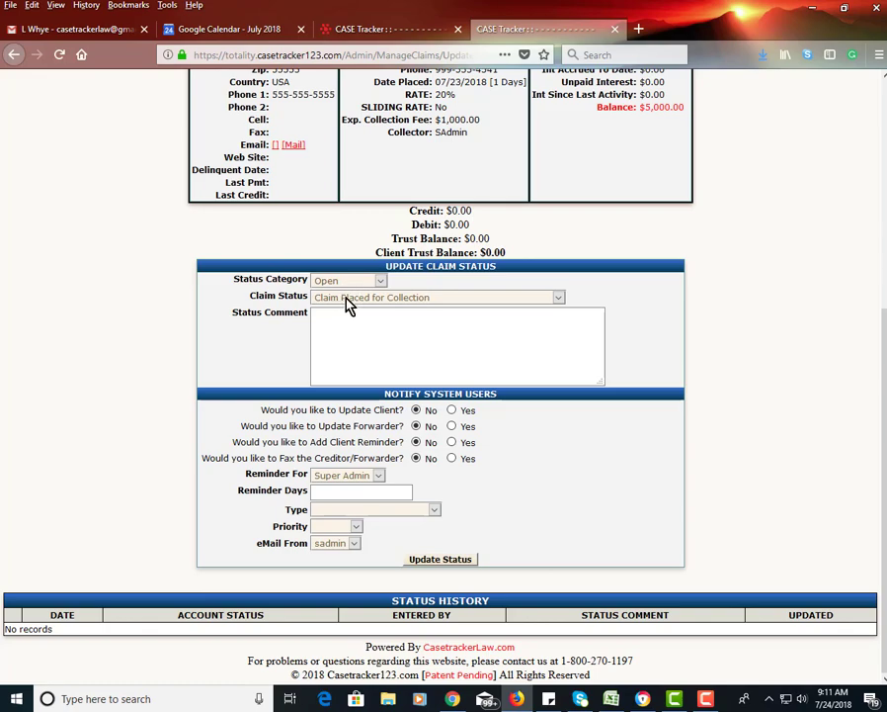
# Set claim 101's status to 1st Demand Letter and choose Yes for updating the client.
pyautogui.click(347, 299)
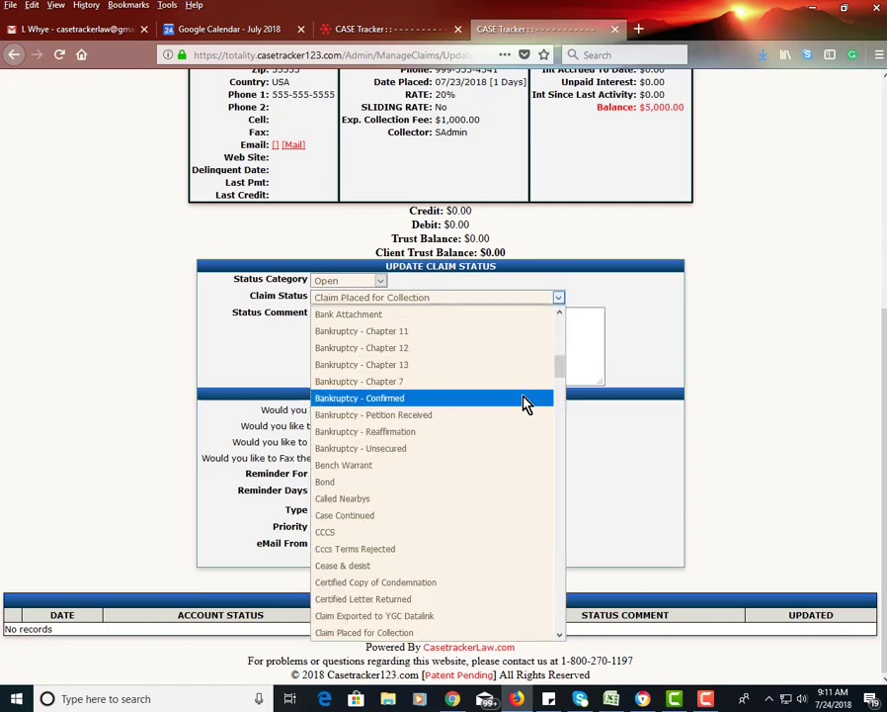
pyautogui.scroll(7, 524, 401)
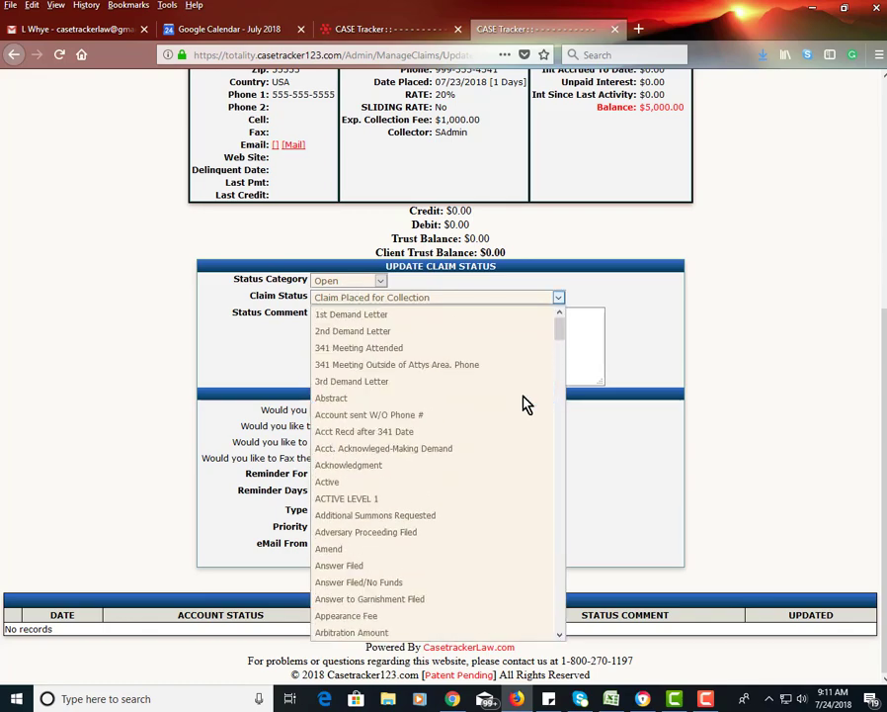
pyautogui.click(362, 322)
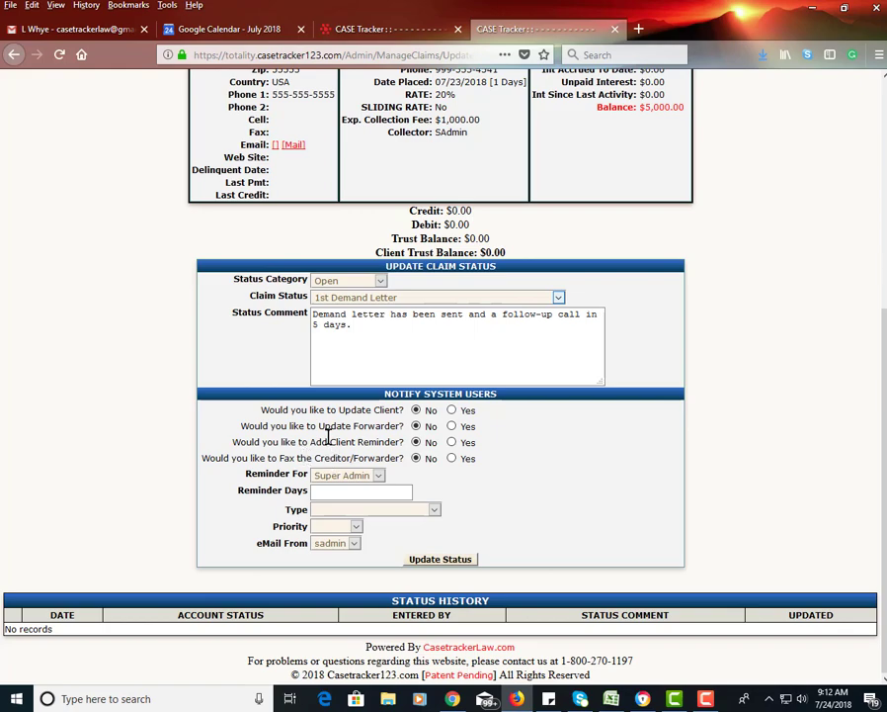
pyautogui.click(452, 411)
# Check the claim's debt details and the client reminder option, keep the client update on Yes, and submit the status update.
pyautogui.scroll(3, 466, 435)
pyautogui.scroll(1, 462, 319)
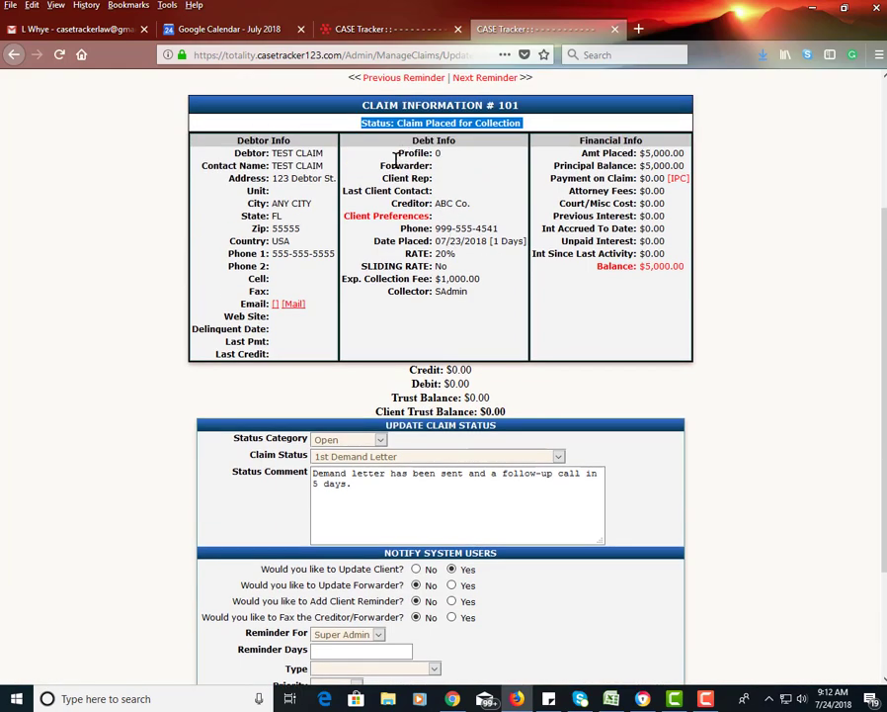
pyautogui.moveTo(397, 161); pyautogui.dragTo(428, 296)
pyautogui.scroll(-3, 428, 297)
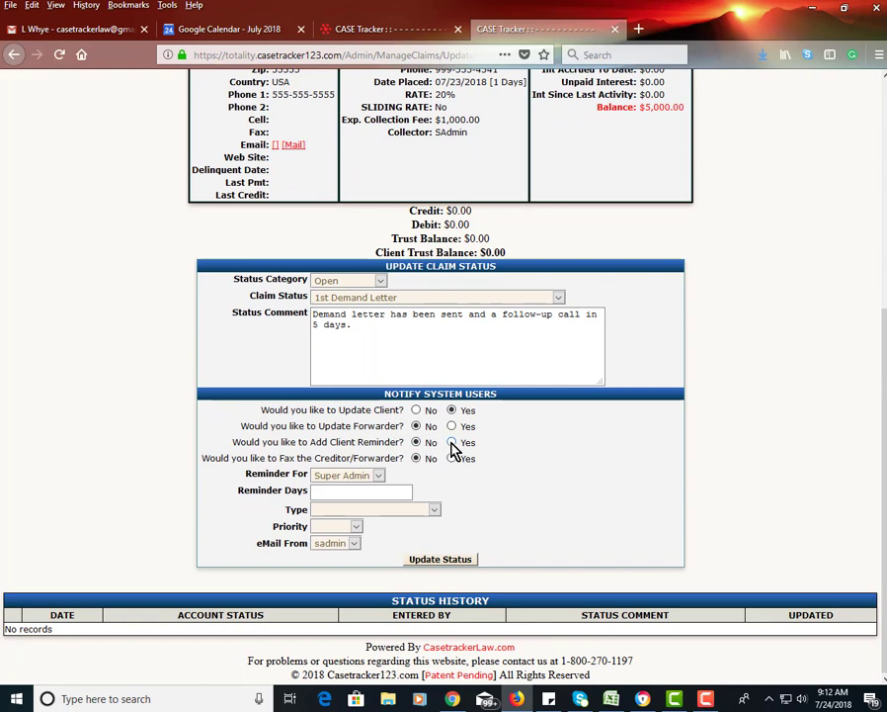
pyautogui.moveTo(396, 441); pyautogui.dragTo(354, 444)
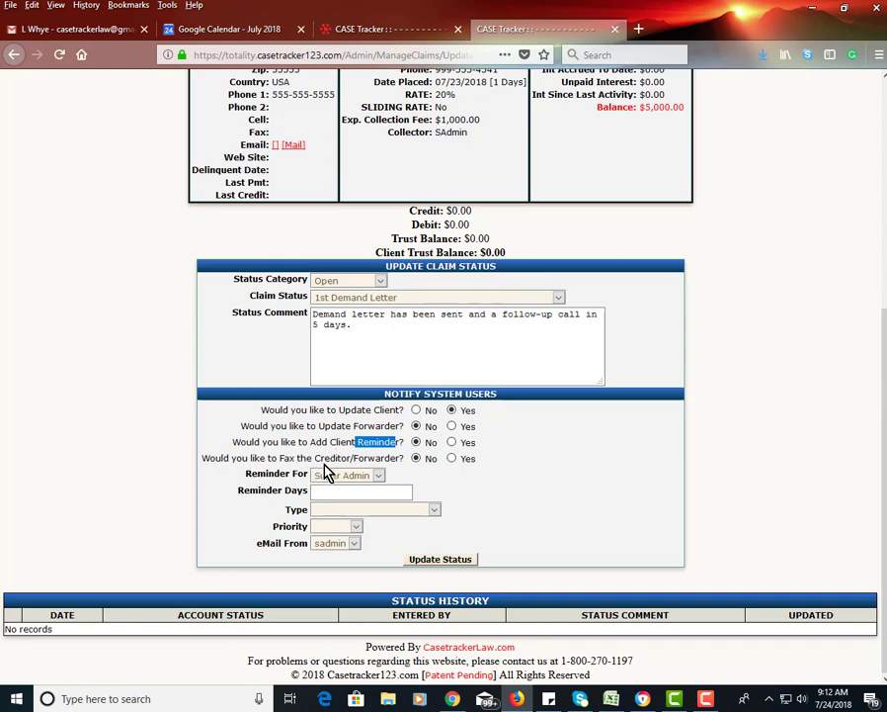
pyautogui.click(395, 473)
pyautogui.click(451, 410)
pyautogui.click(426, 561)
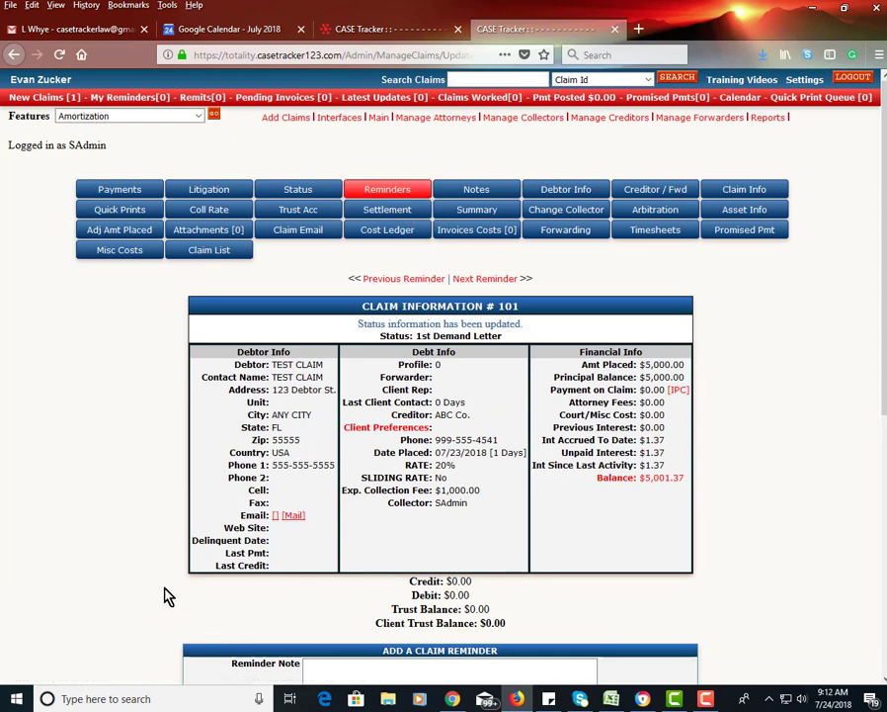
# Check the updated claim's reminders list, including the payment plan call note, and return to the claim information.
pyautogui.scroll(-5, 166, 596)
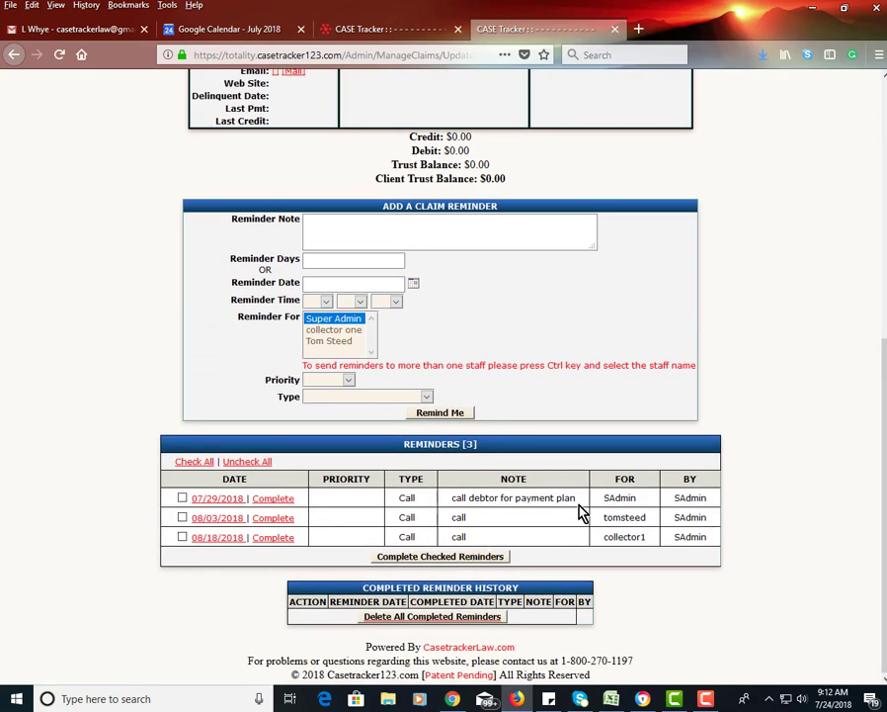
pyautogui.moveTo(577, 502); pyautogui.dragTo(454, 506)
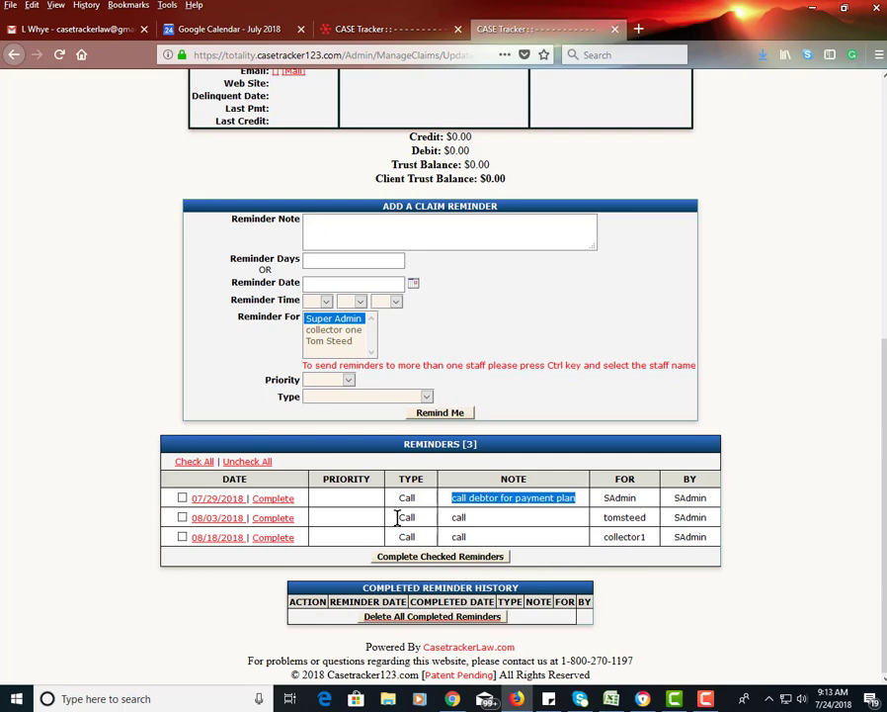
pyautogui.scroll(5, 679, 400)
pyautogui.scroll(4, 679, 400)
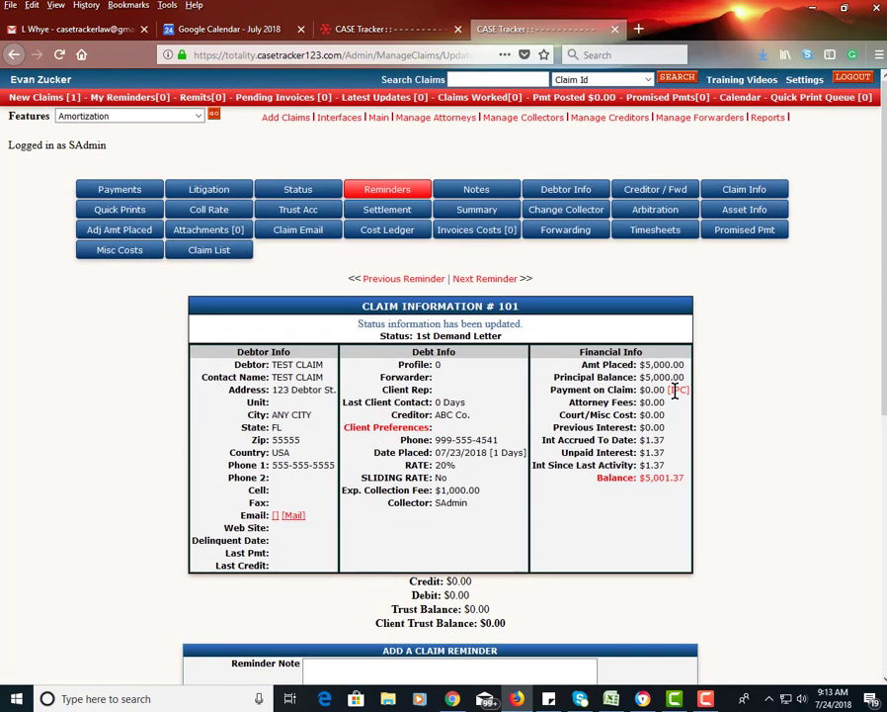
# Go to the Status Codes settings and find the 1st Demand Letter entry in the list.
pyautogui.click(805, 81)
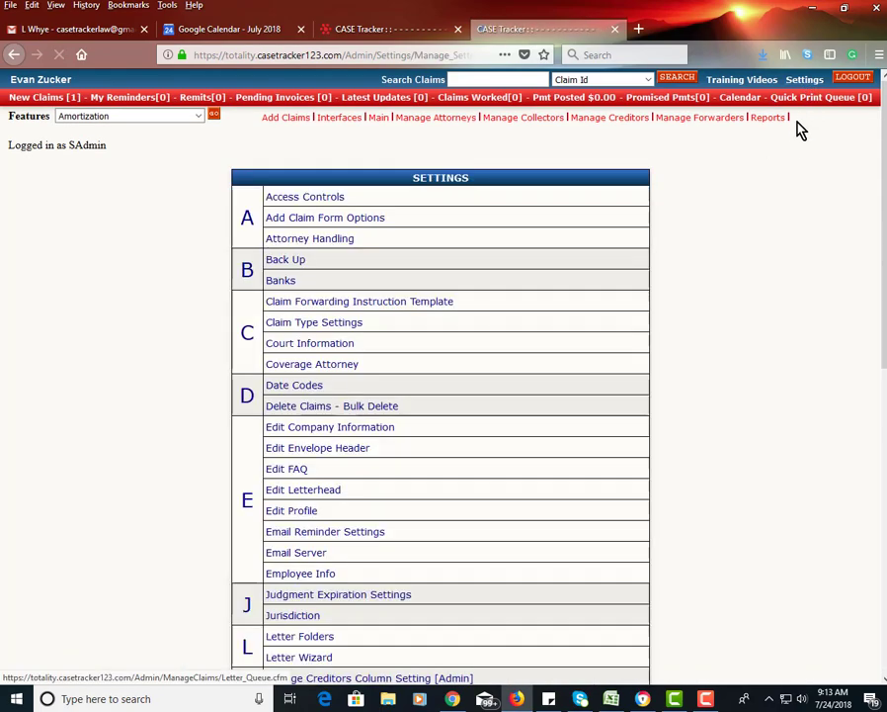
pyautogui.scroll(-3, 259, 444)
pyautogui.scroll(-1, 262, 445)
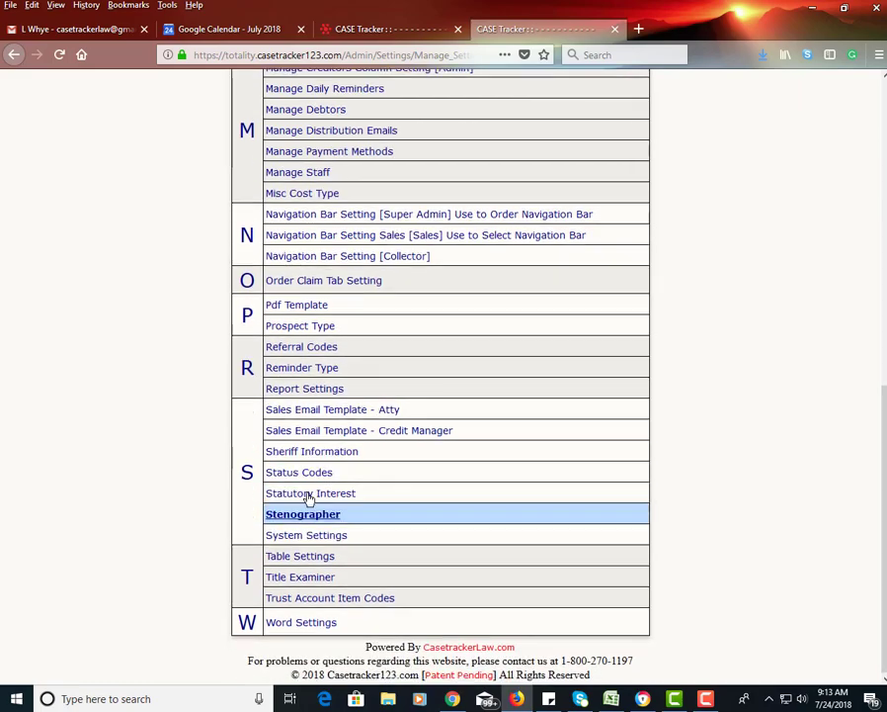
pyautogui.click(306, 473)
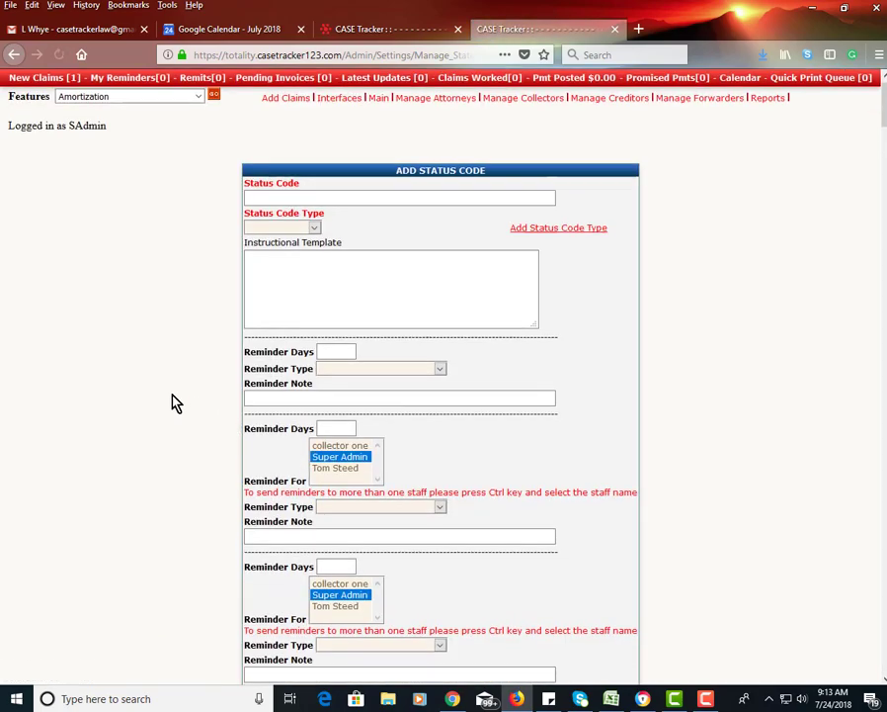
pyautogui.scroll(-6, 174, 402)
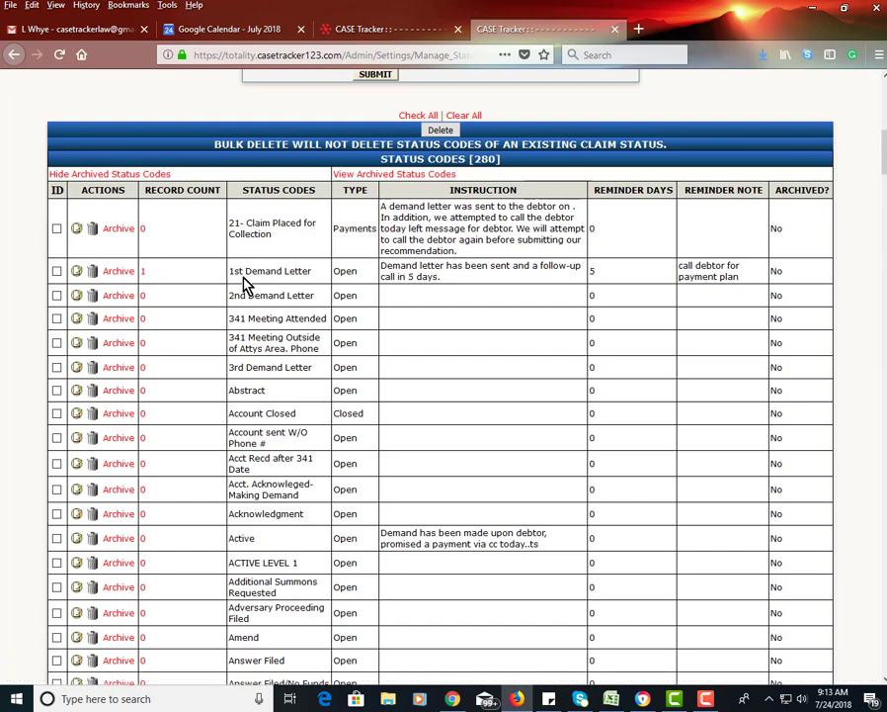
# View the report of claims counted under 1st Demand Letter and return to the status codes list.
pyautogui.click(142, 275)
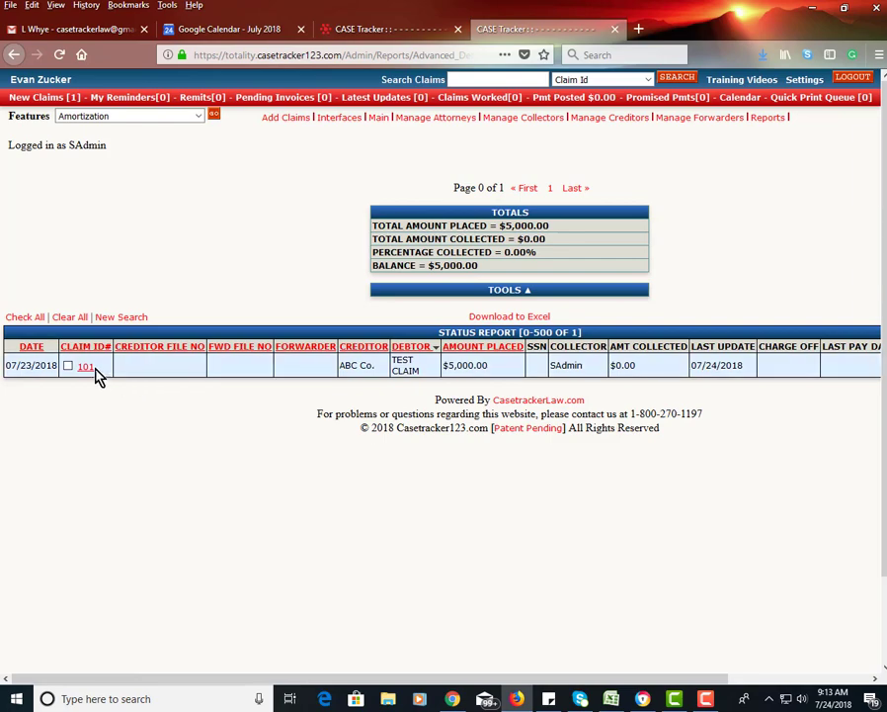
pyautogui.click(14, 56)
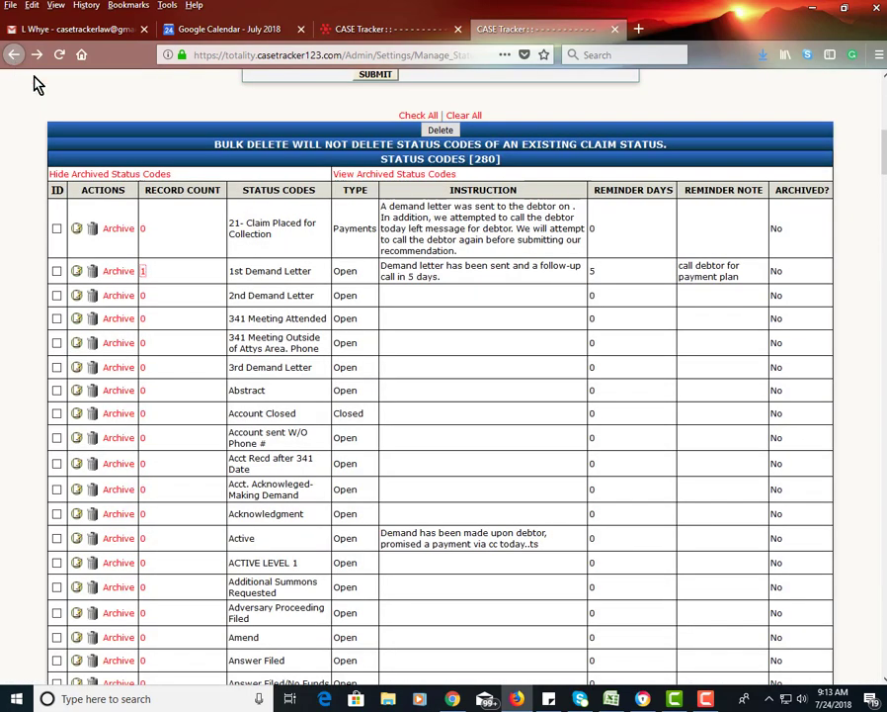
pyautogui.click(143, 276)
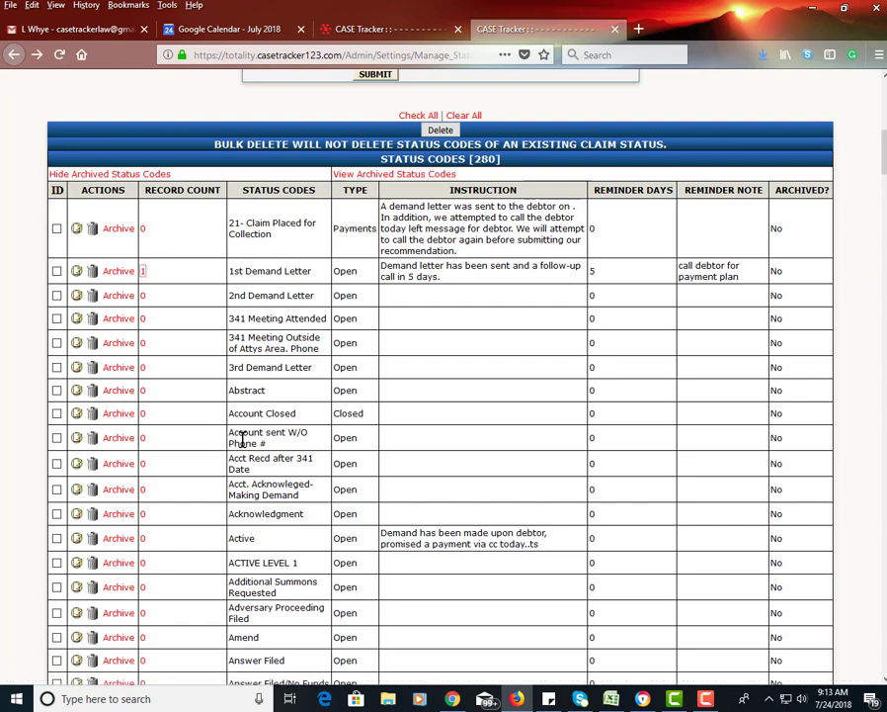